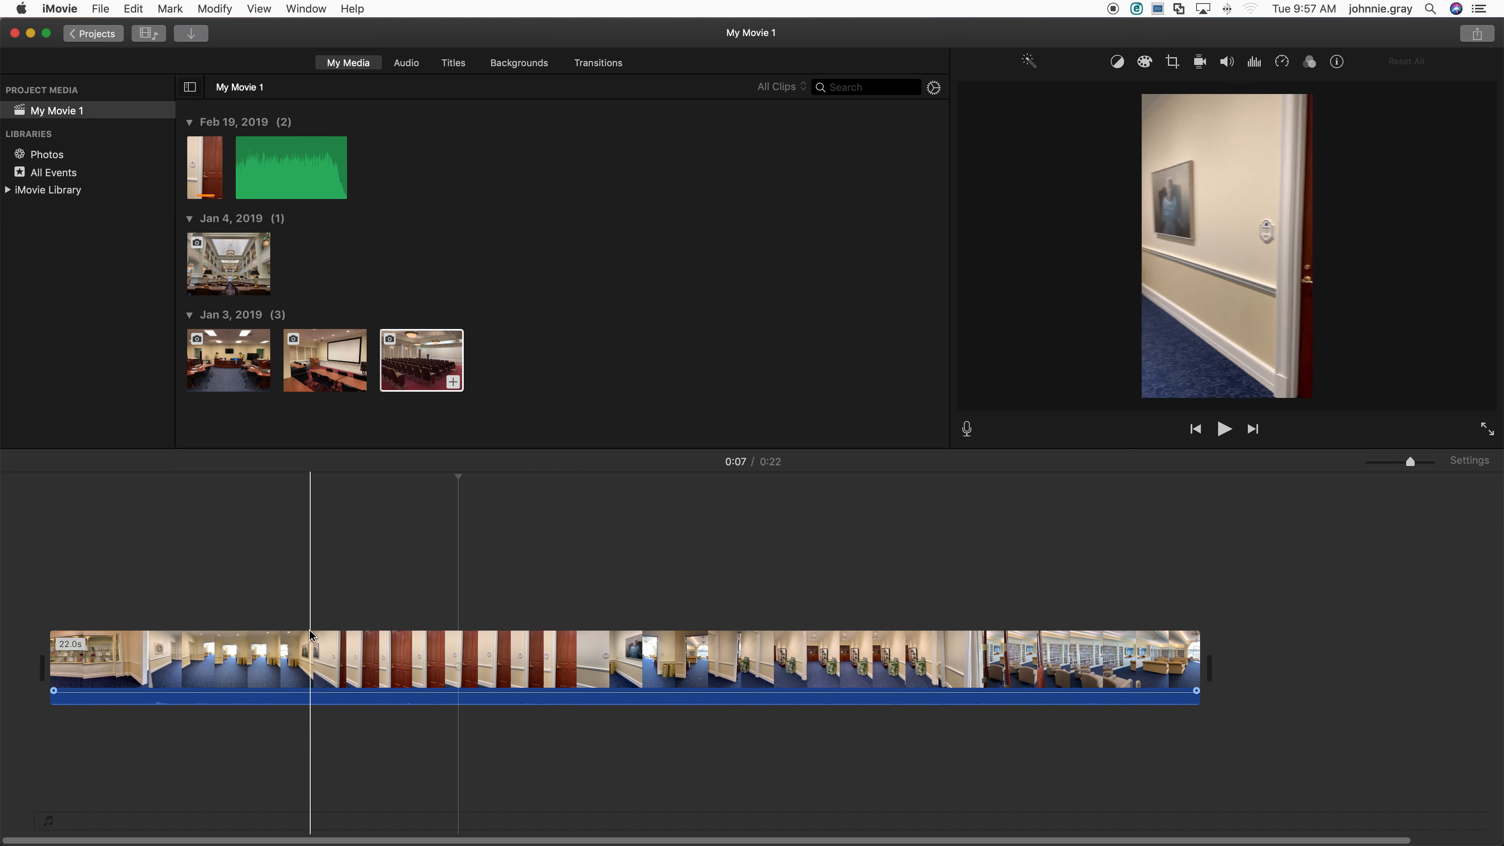
Step: Split the hallway video in the timeline into three clips, cutting it at about 0:04 and 0:10
left_click(294, 638)
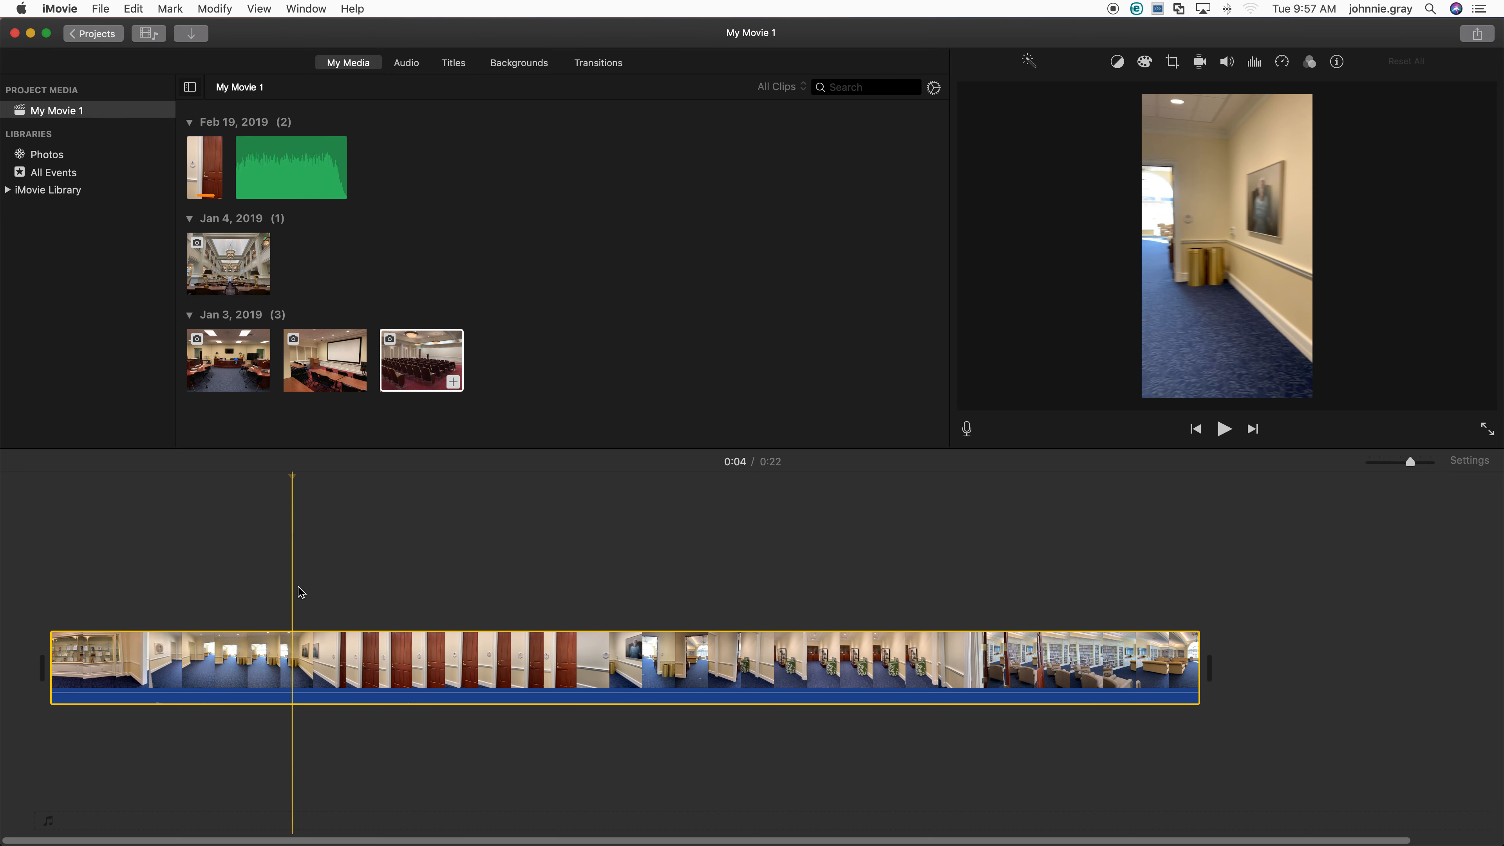
left_click(219, 9)
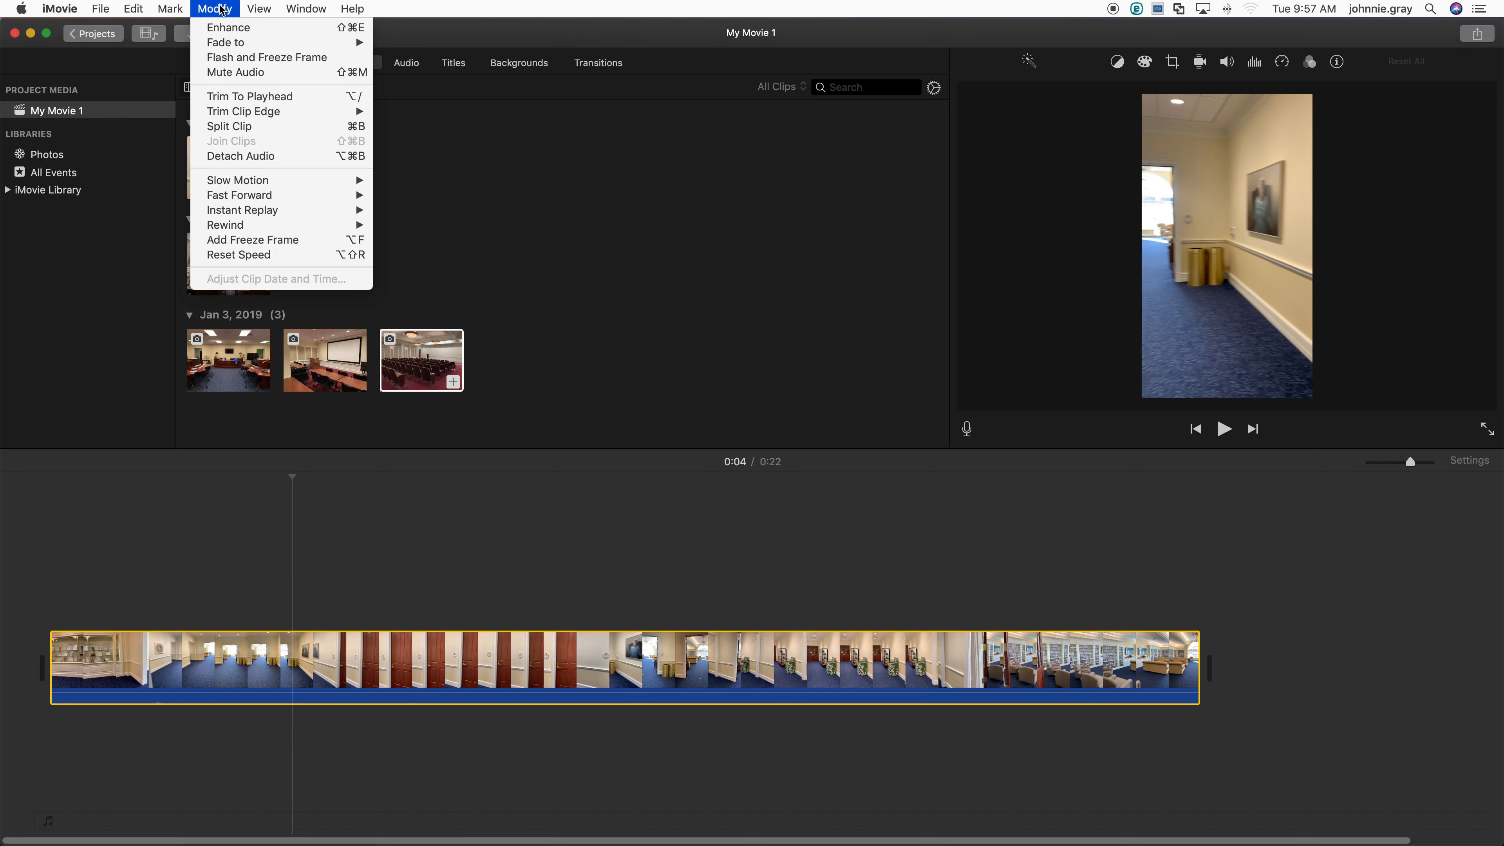
left_click(253, 126)
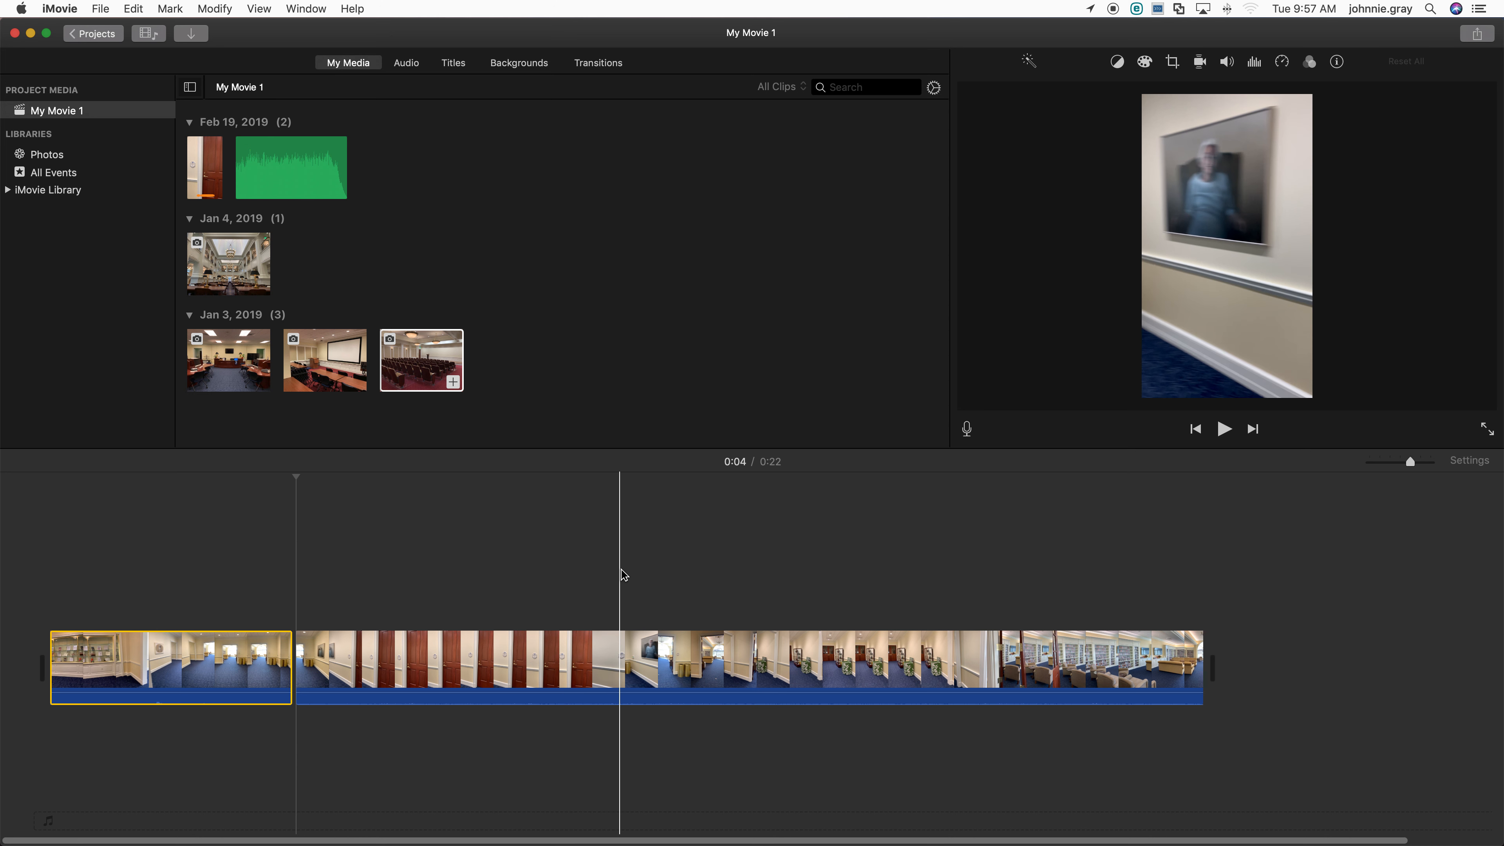
left_click(622, 572)
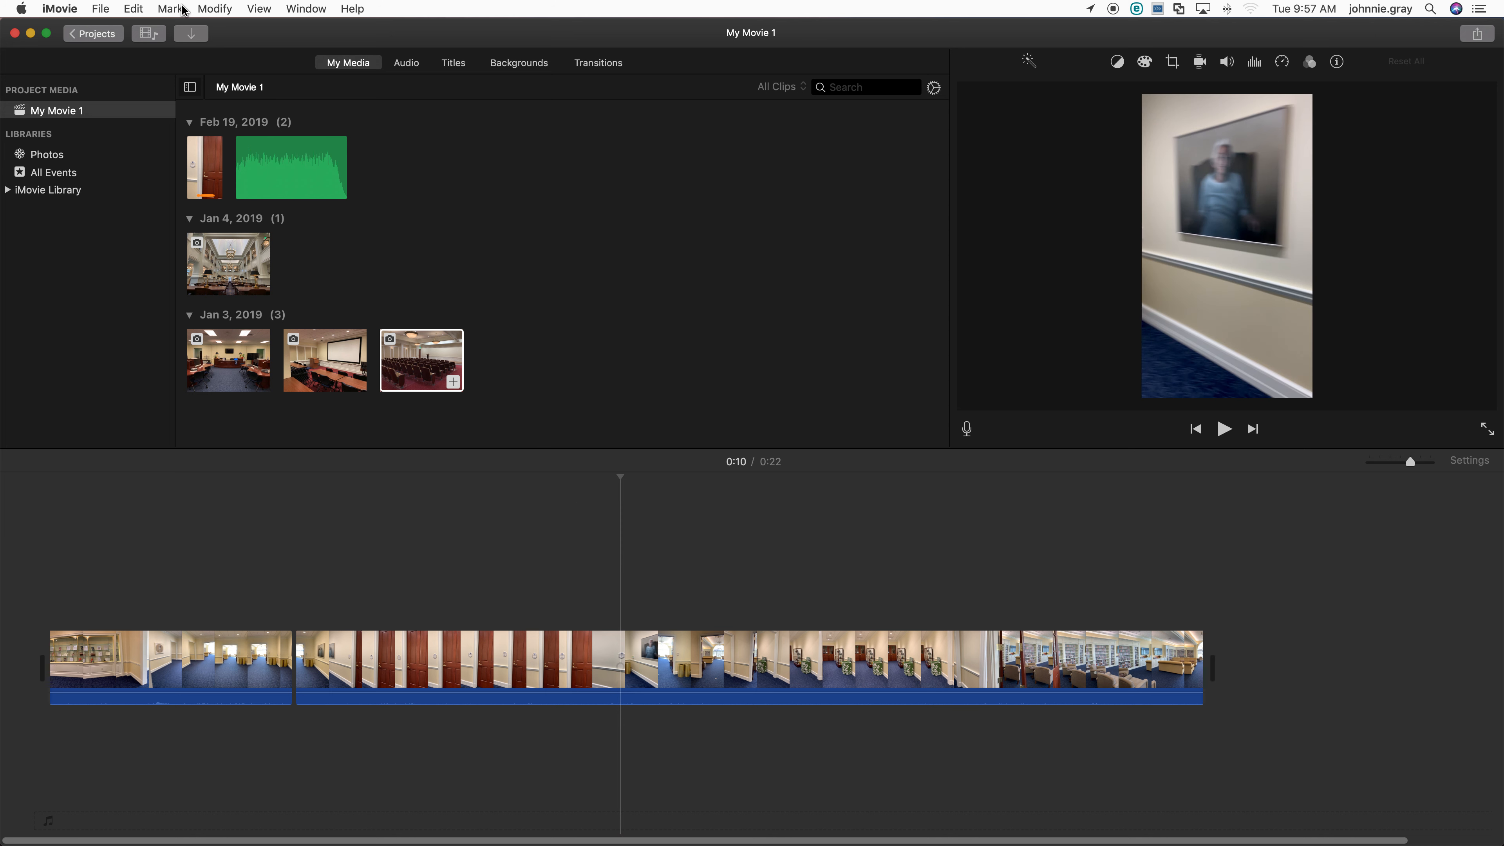
left_click(213, 8)
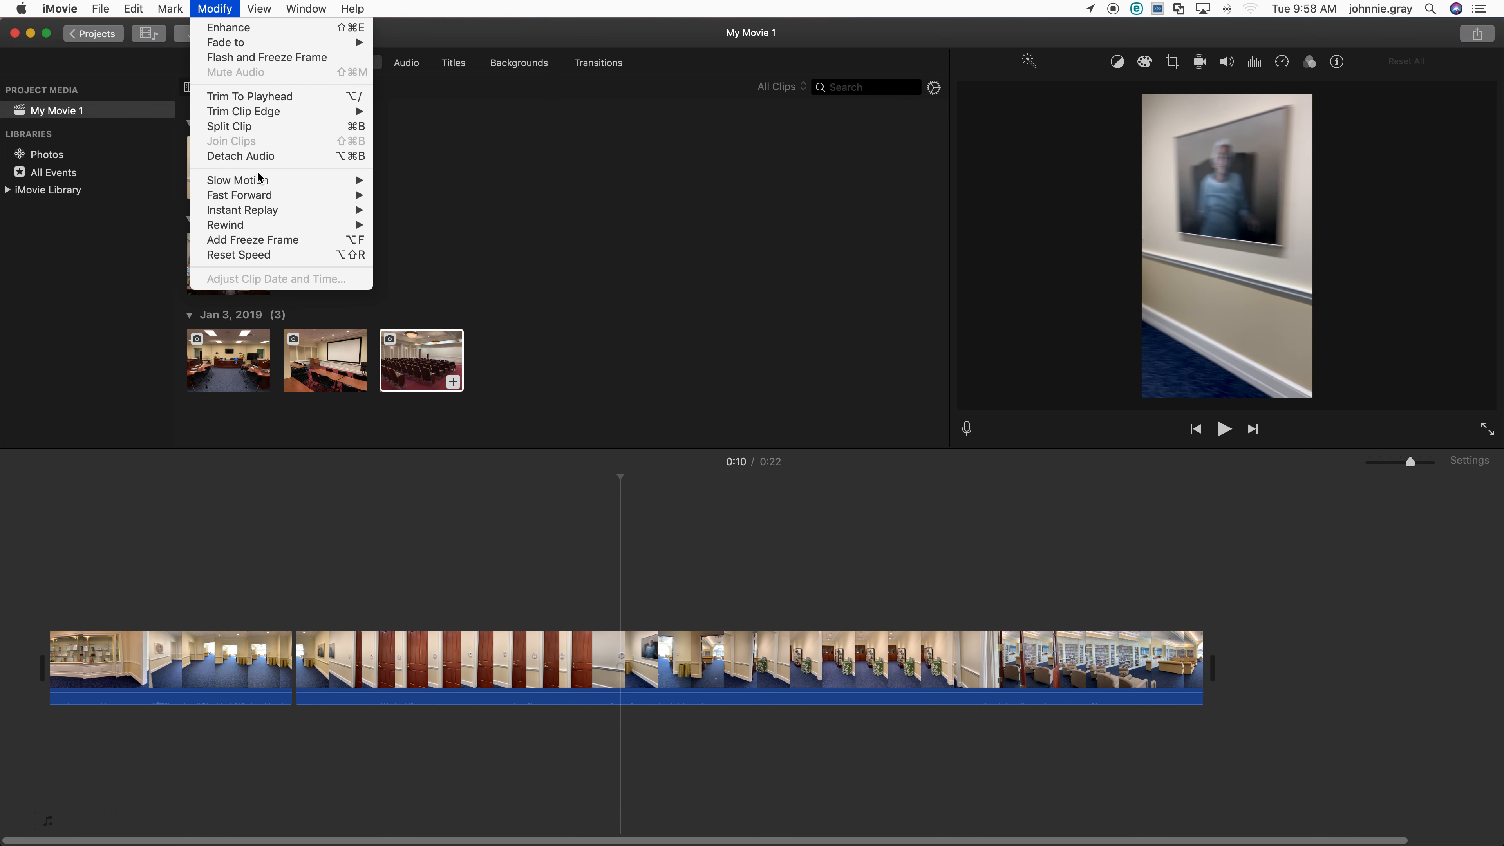
left_click(247, 128)
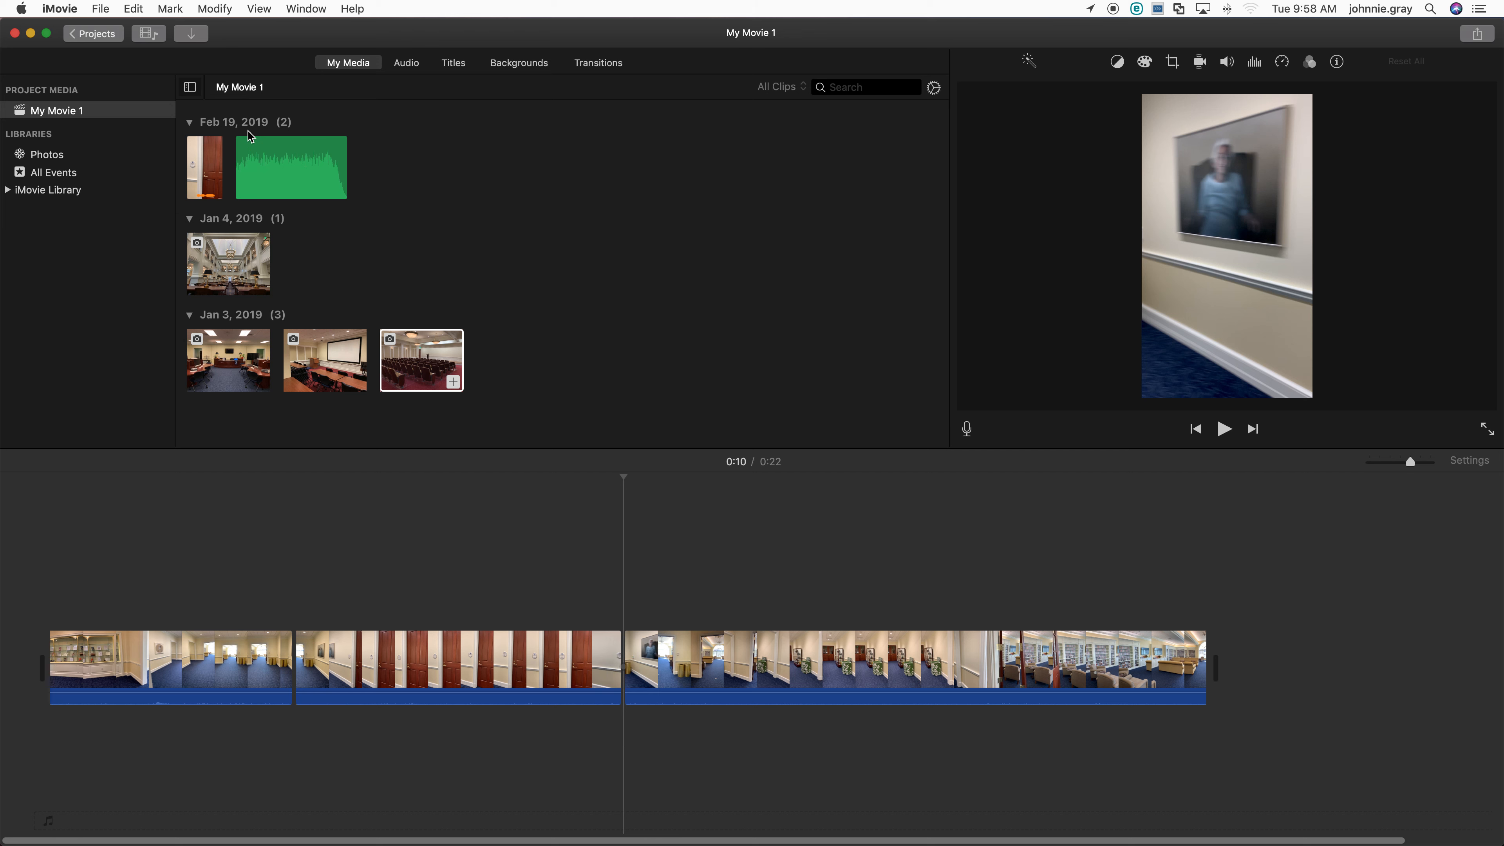
left_click_drag(449, 643, 296, 669)
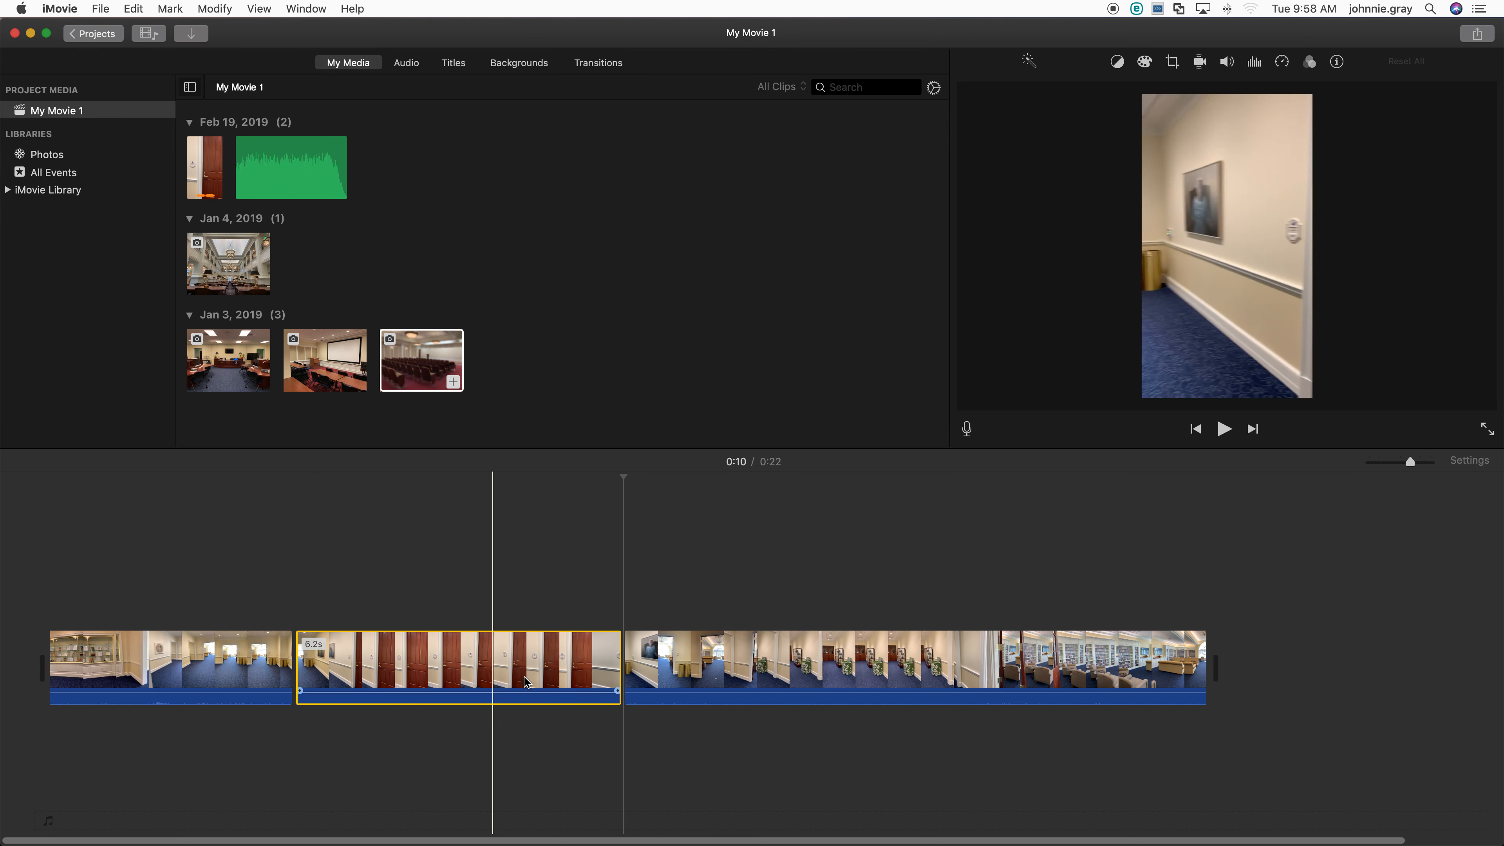
Step: Insert the first Jan 3 photo between the first two video clips and the projector-screen room photo before the last clip
left_click_drag(229, 360, 285, 679)
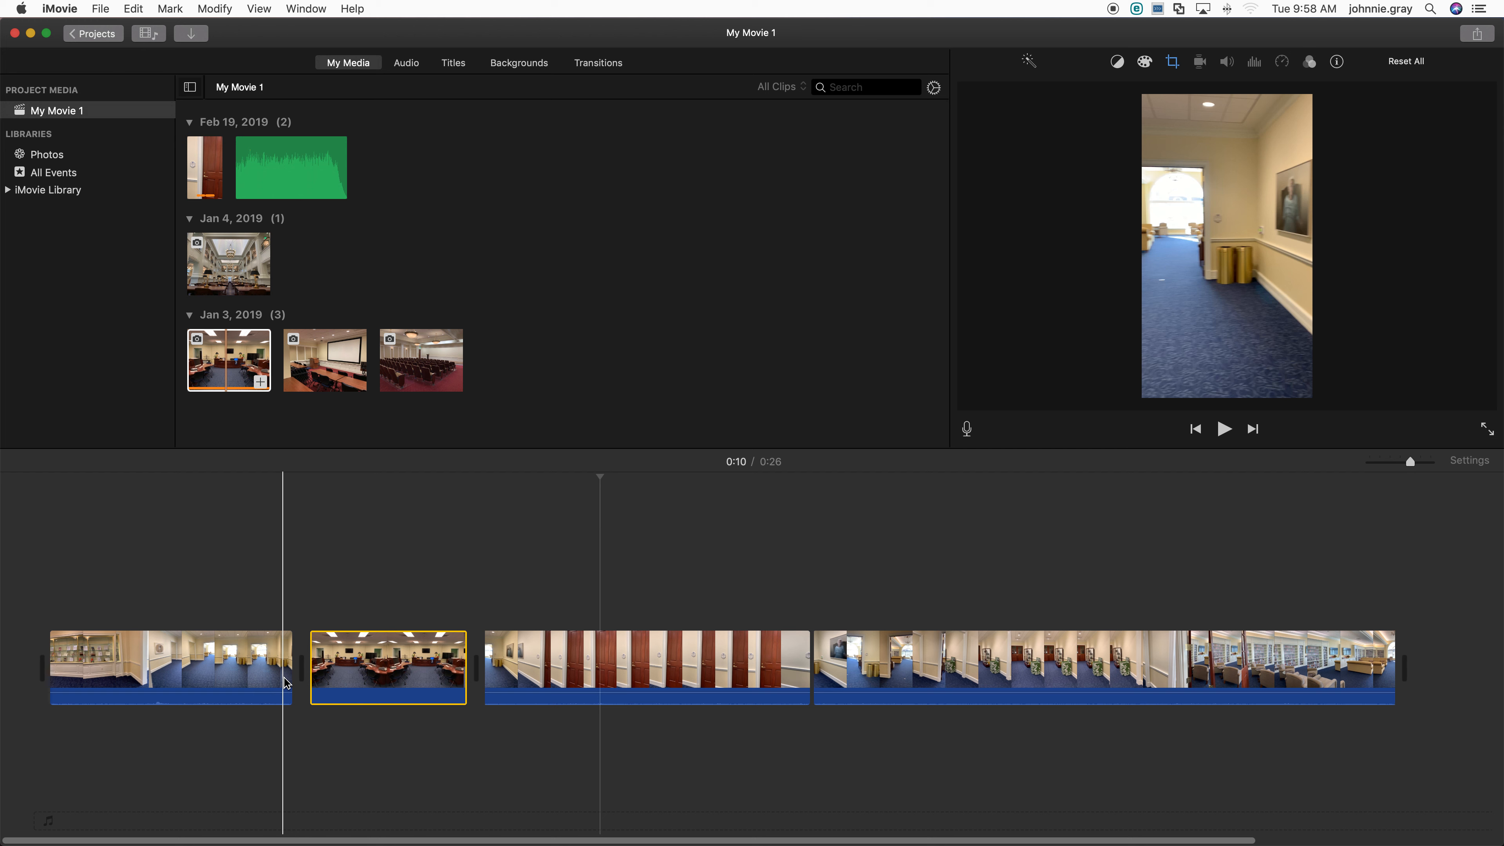
left_click_drag(309, 359, 810, 673)
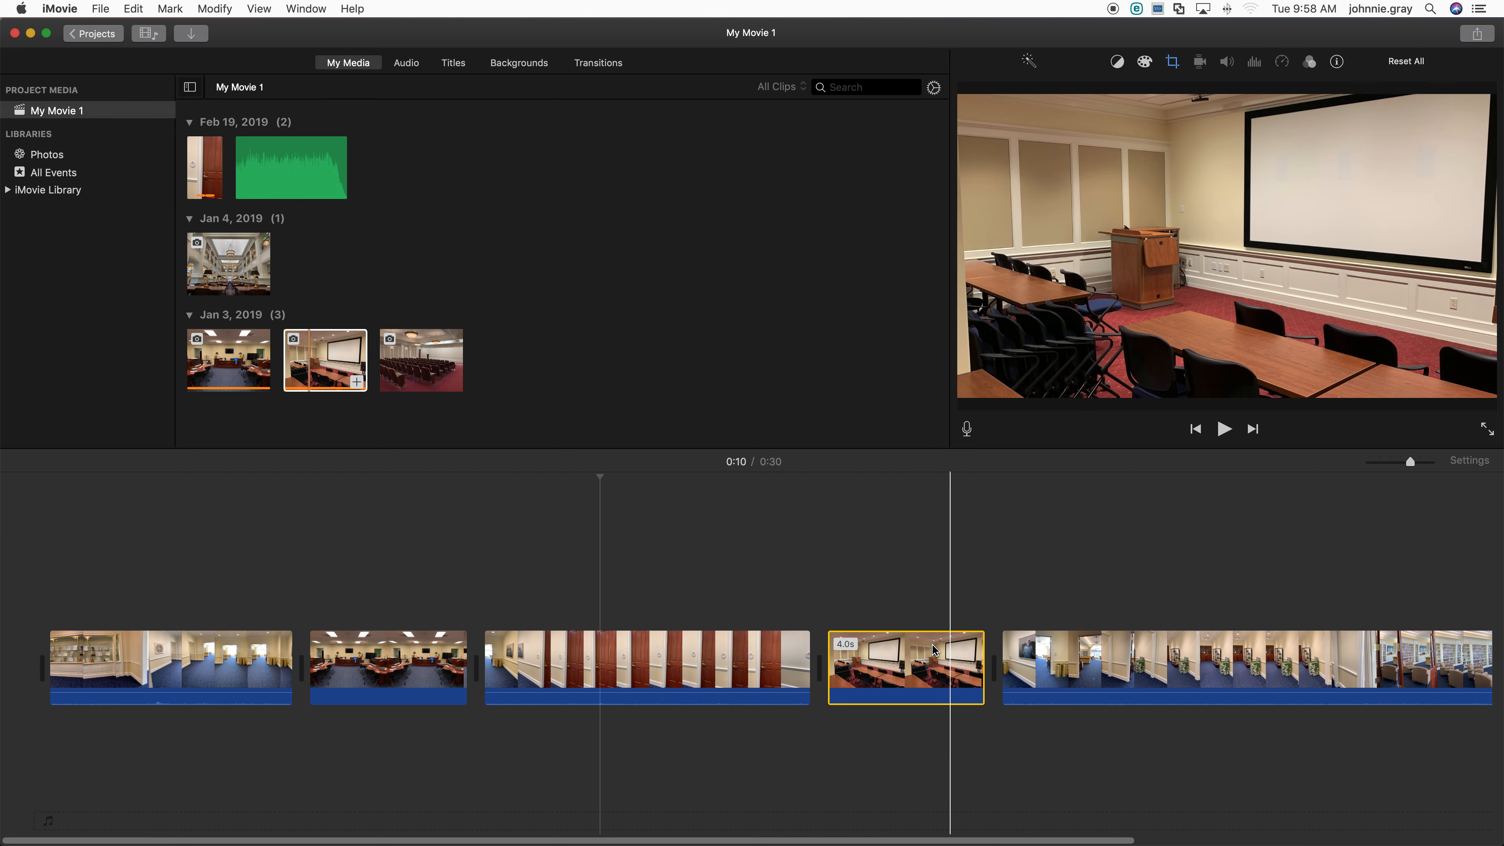
left_click(844, 648)
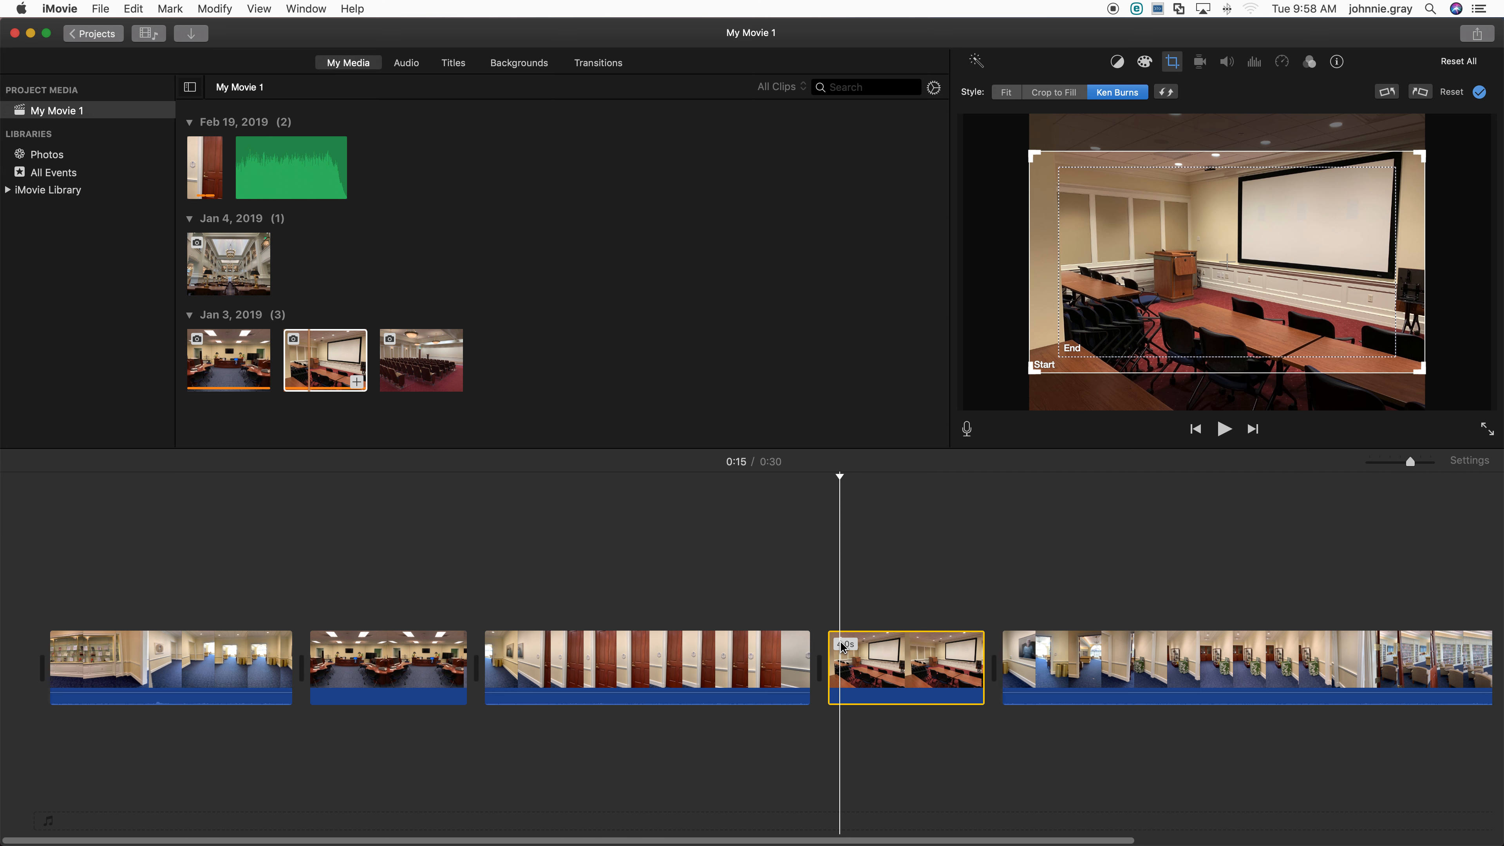
right_click(843, 648)
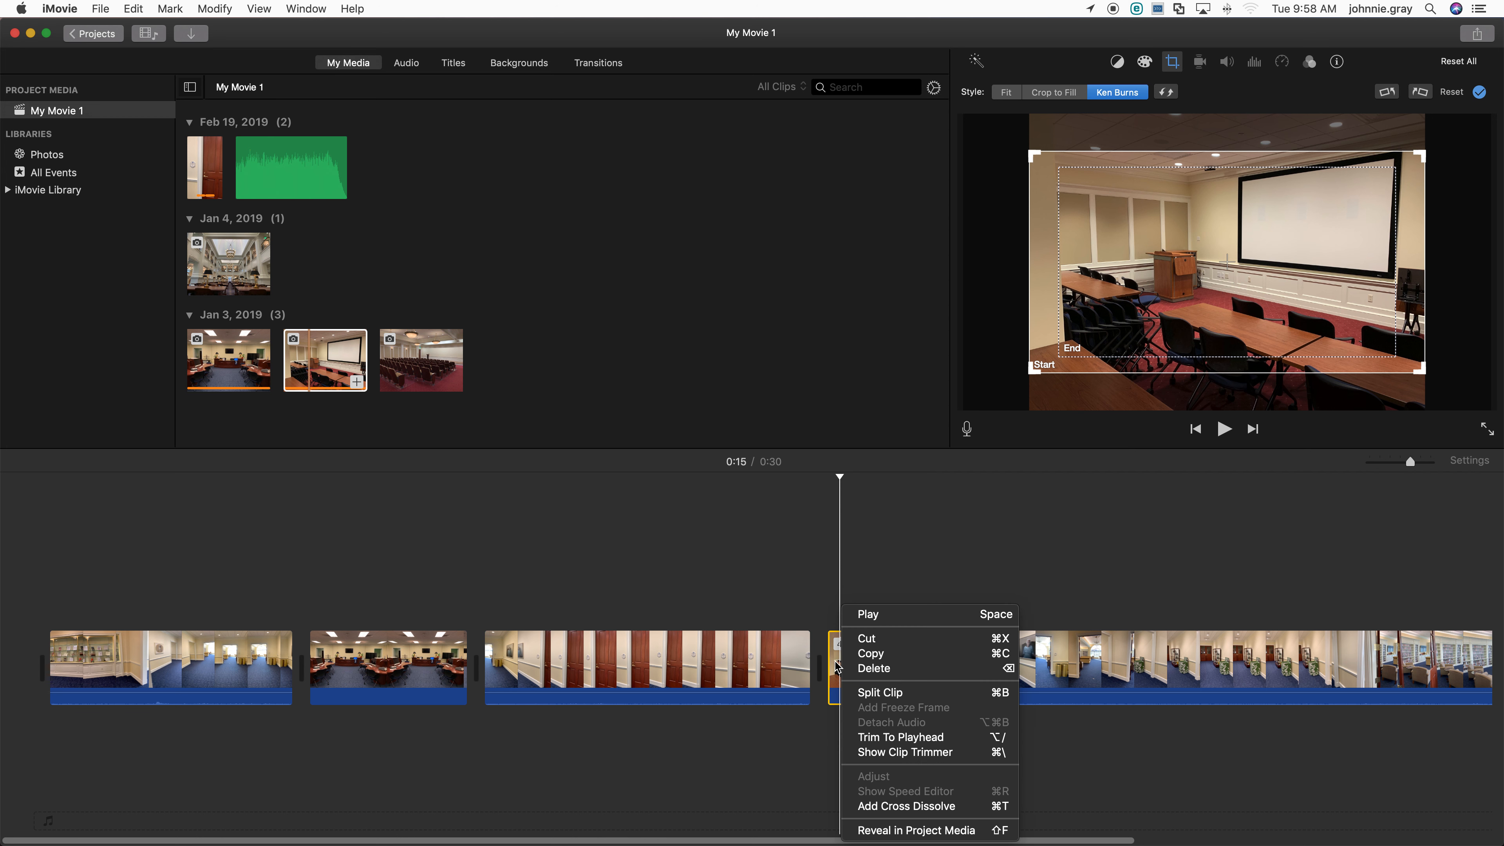
left_click(837, 667)
left_click(843, 645)
right_click(846, 650)
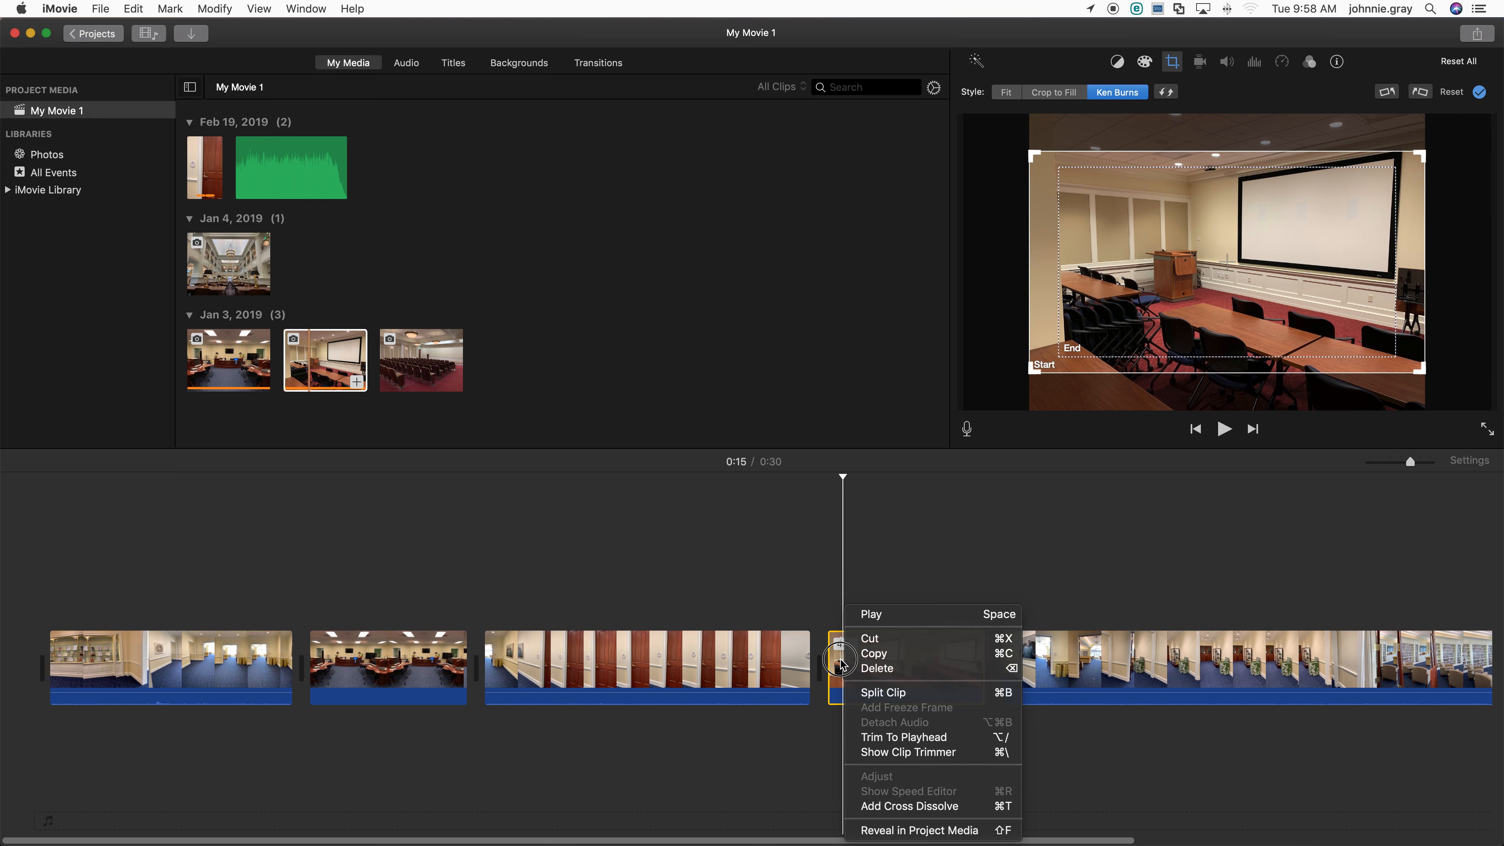
left_click(839, 659)
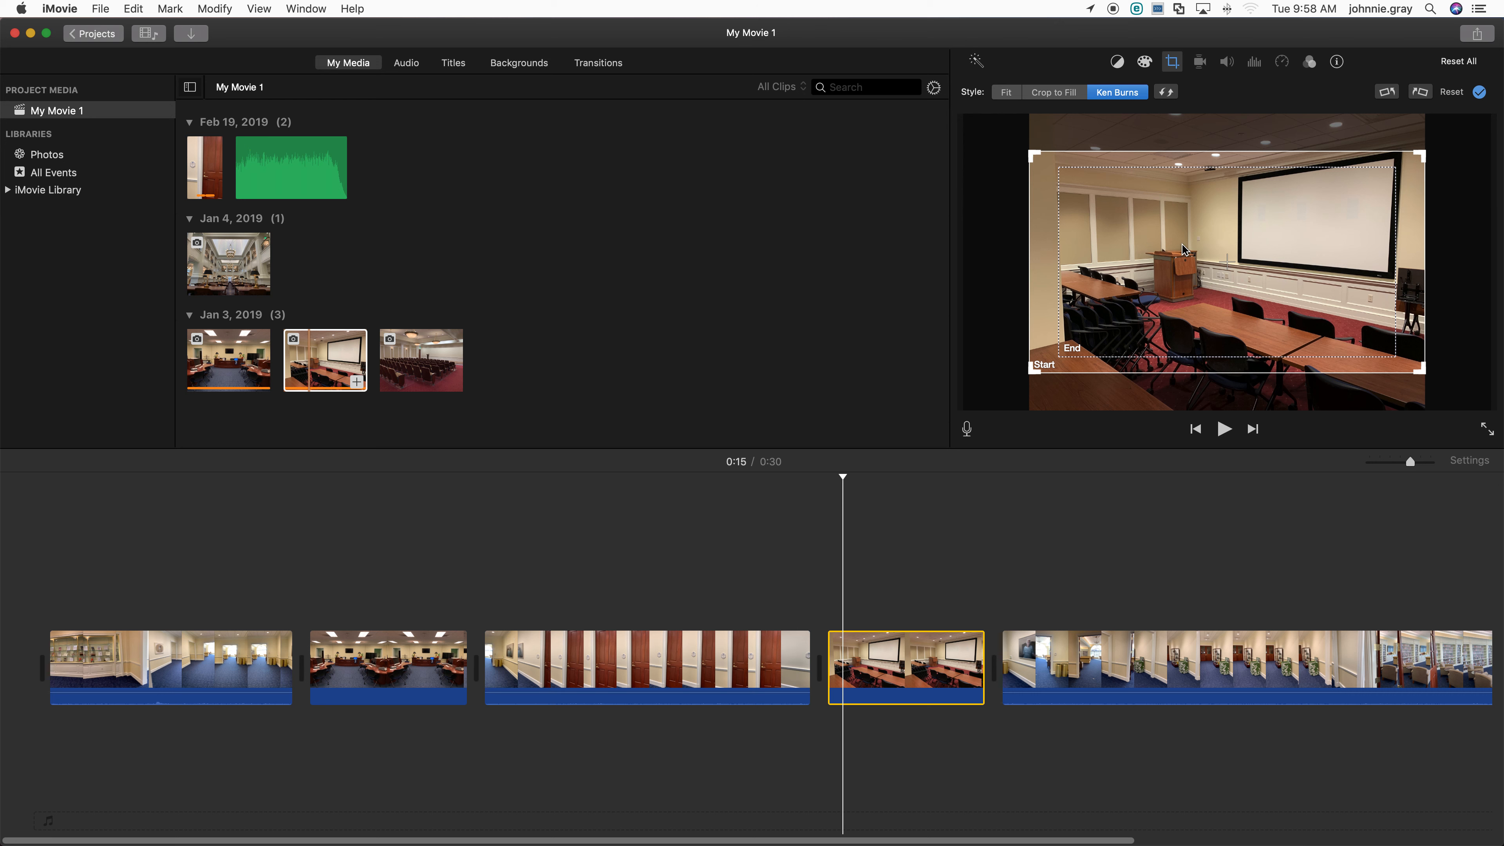
left_click(409, 559)
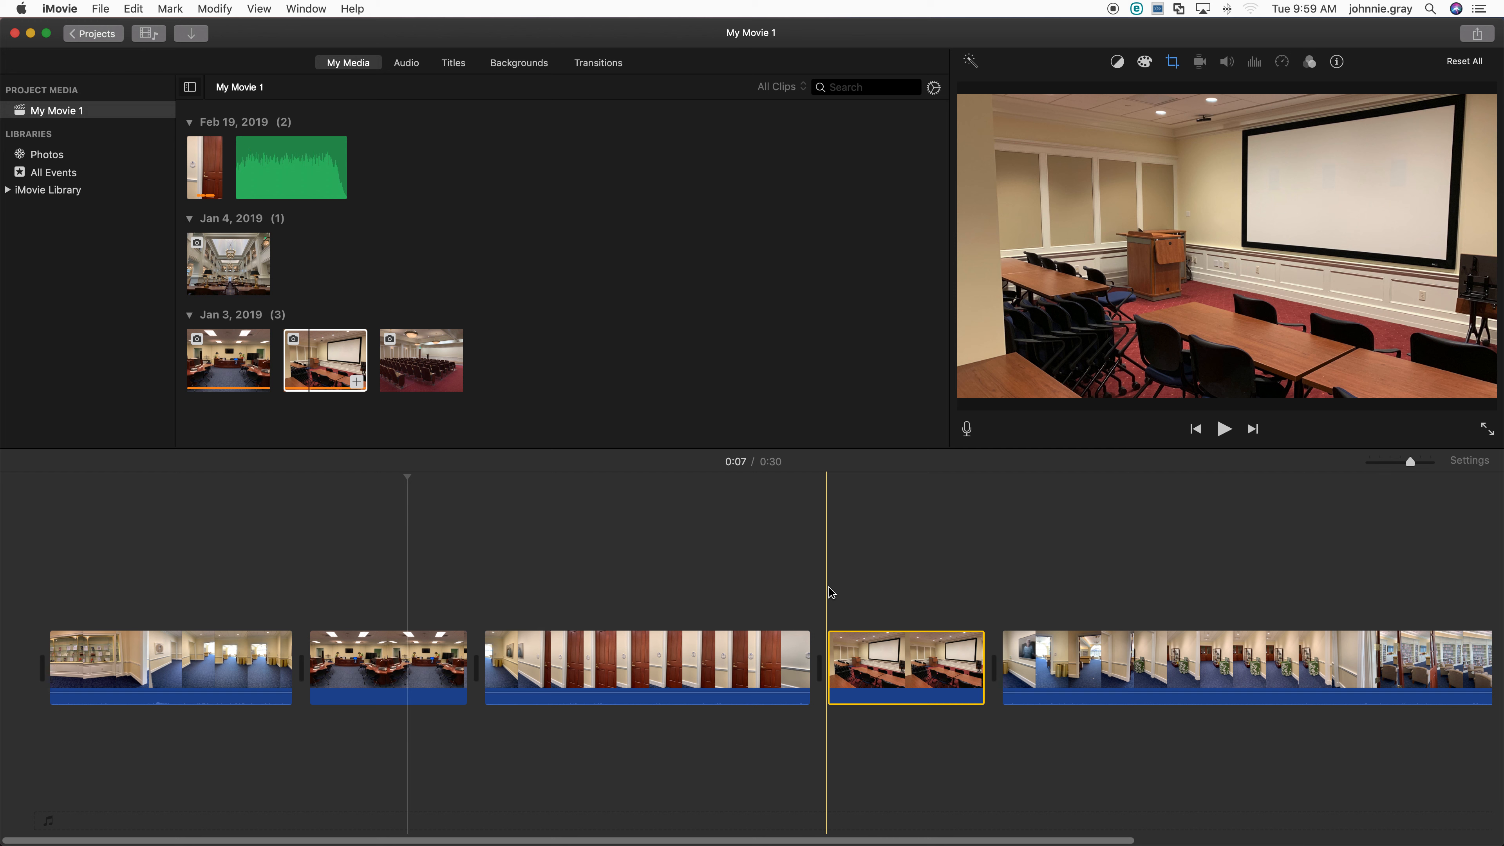
Step: Change the cropping style of the projector-screen room photo in the timeline to Fit
left_click(910, 661)
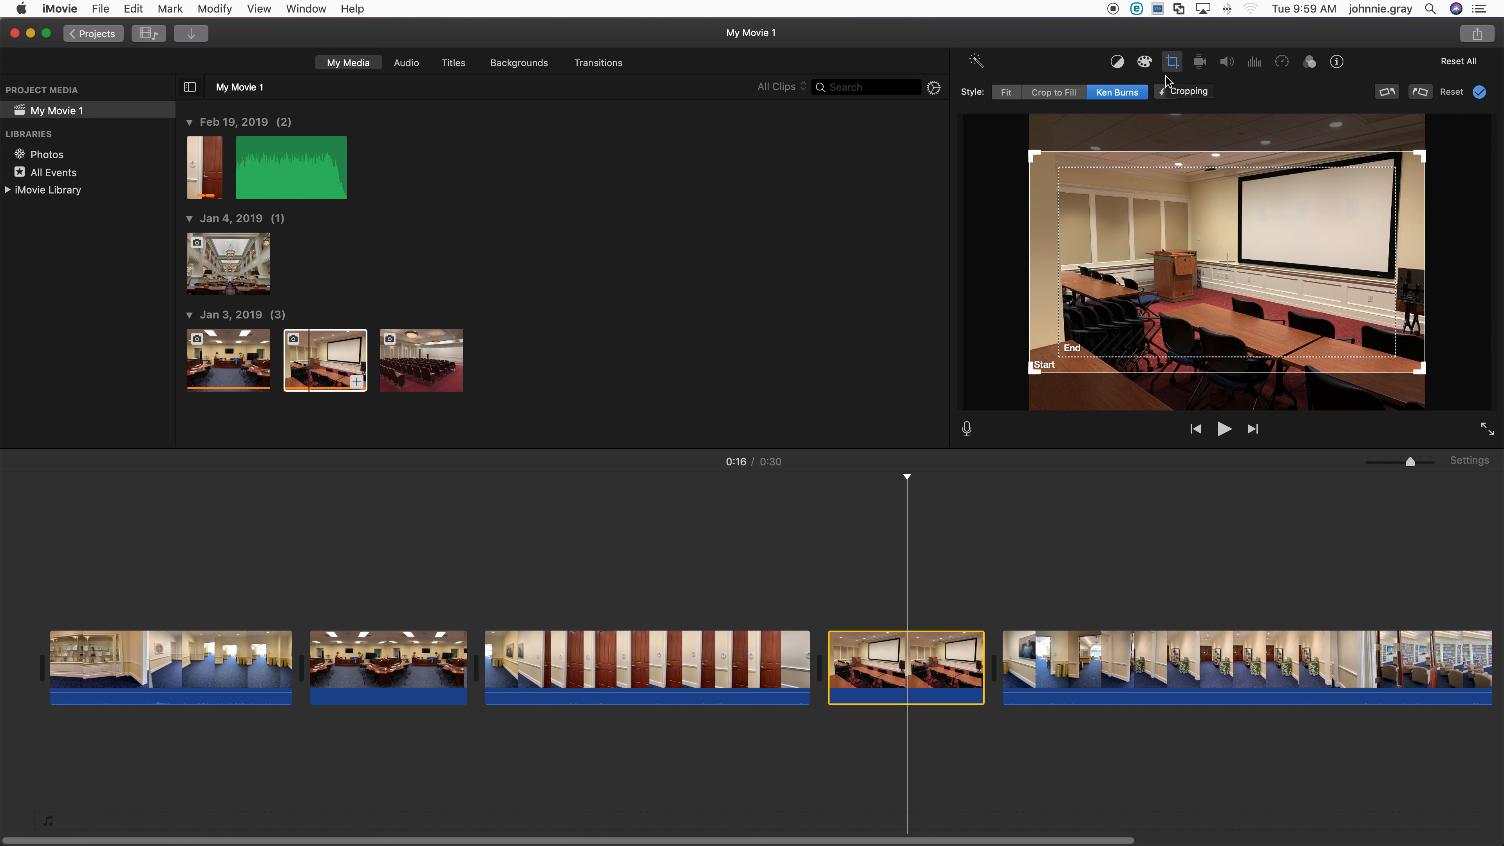
left_click(1002, 95)
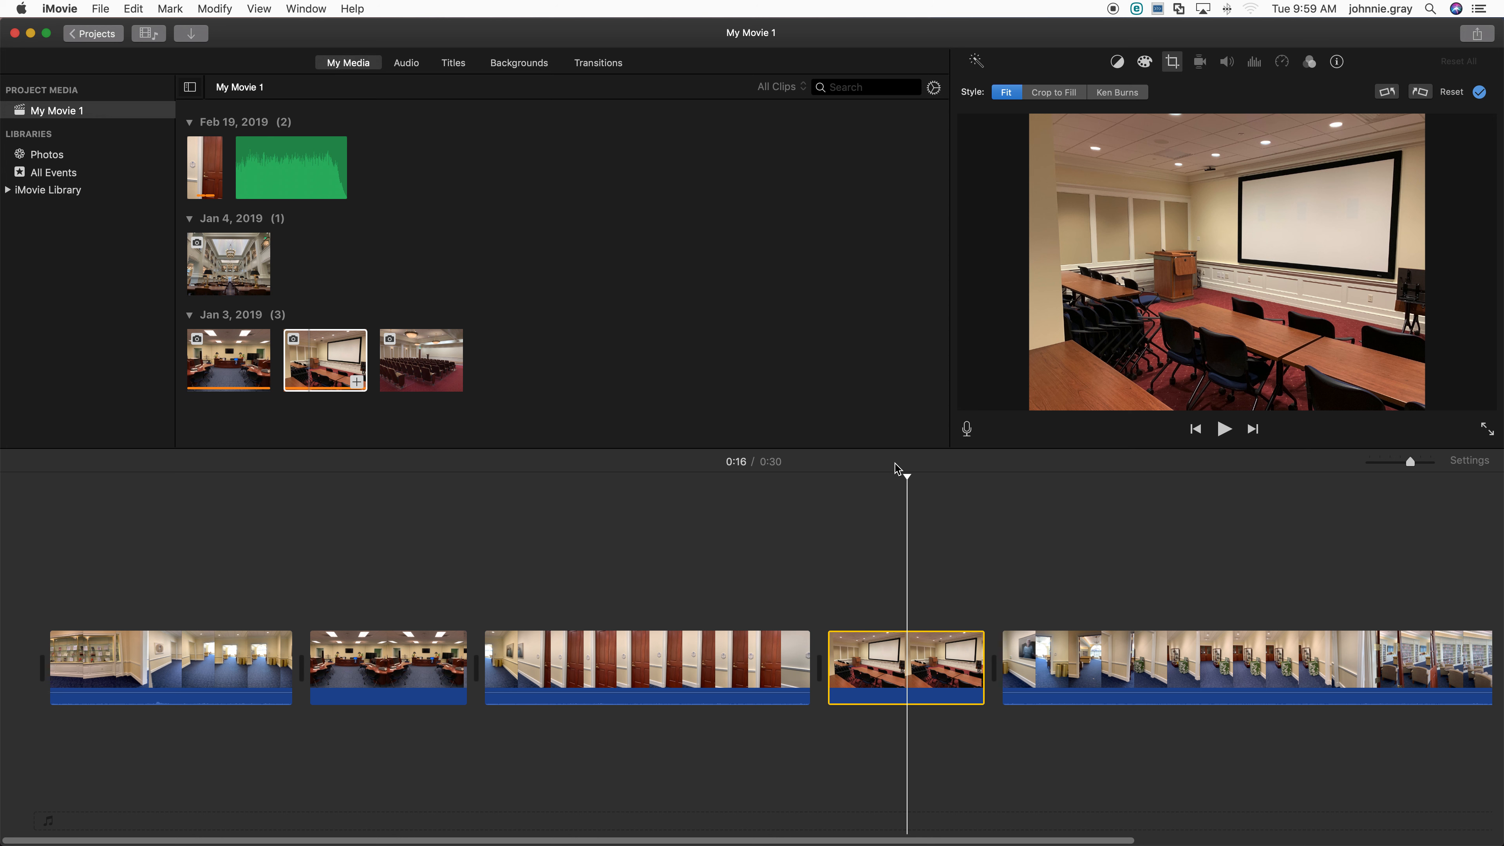
left_click_drag(905, 476, 893, 531)
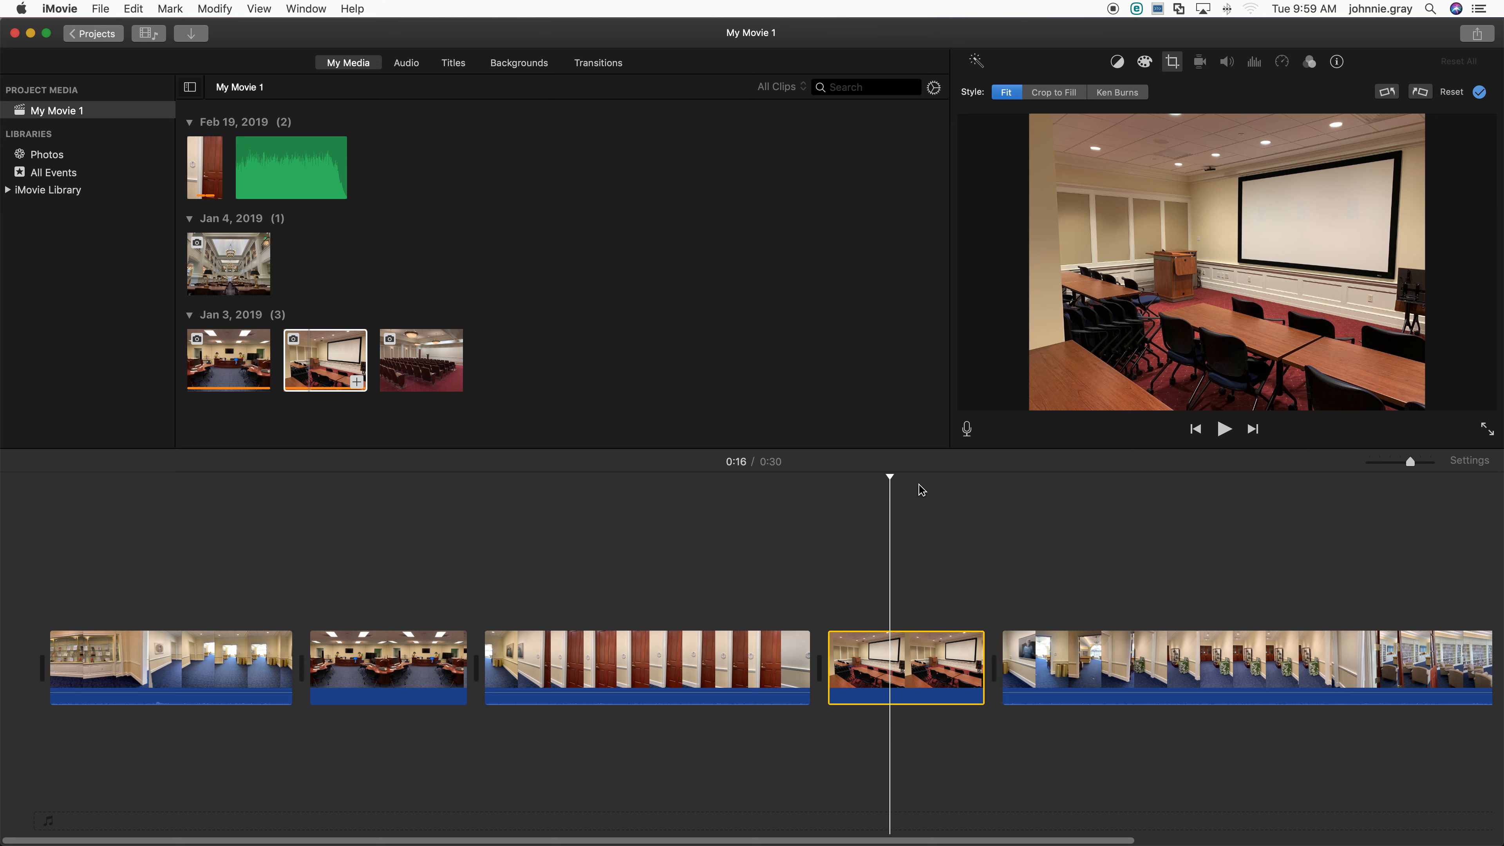
Step: Delete both inserted photos and the middle hallway clip, leaving only the first and last video clips in the timeline
left_click(623, 657)
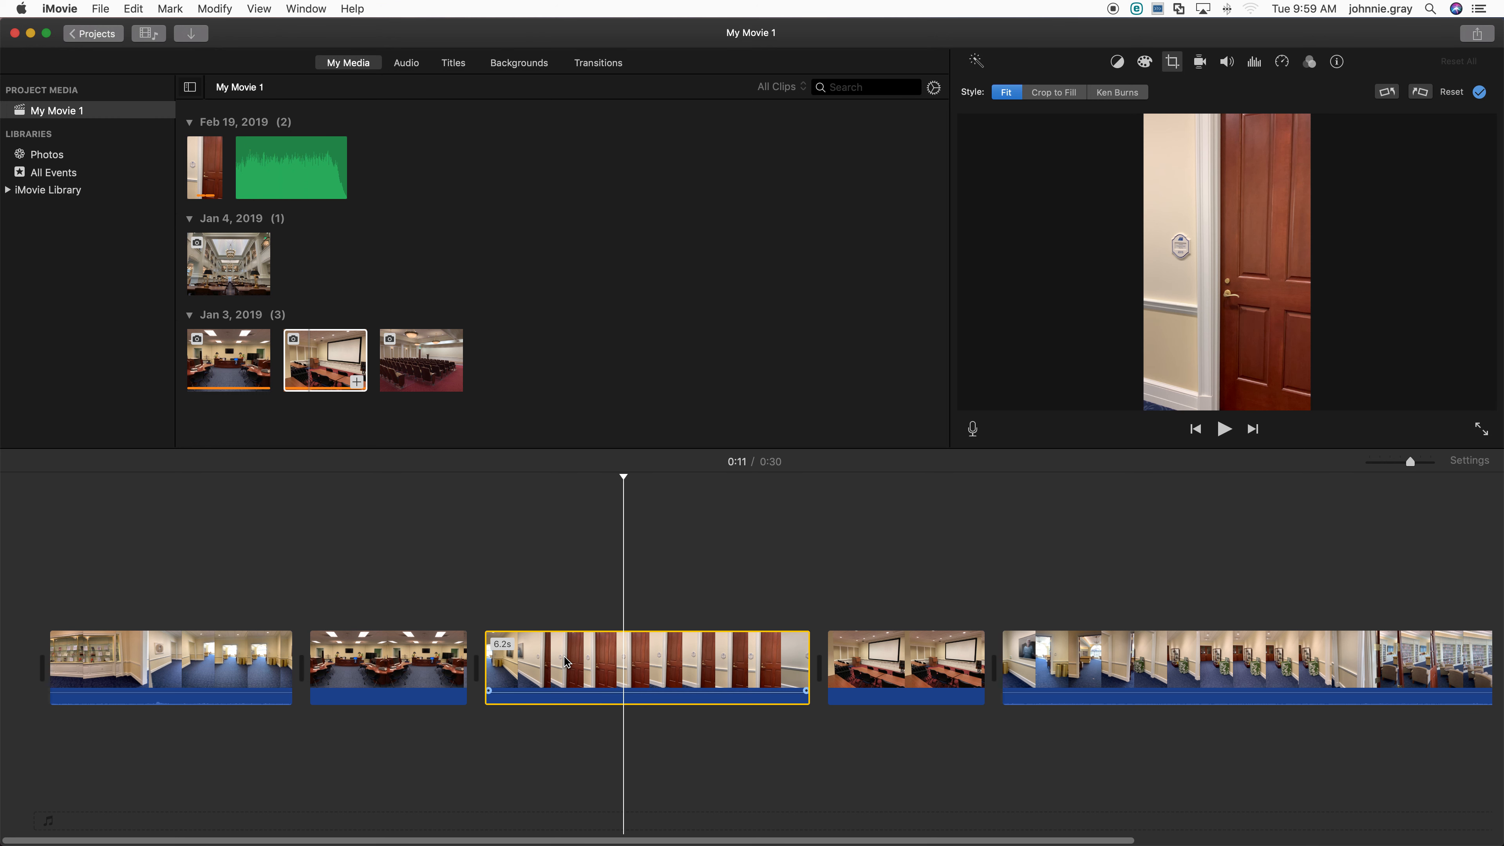
left_click(303, 179)
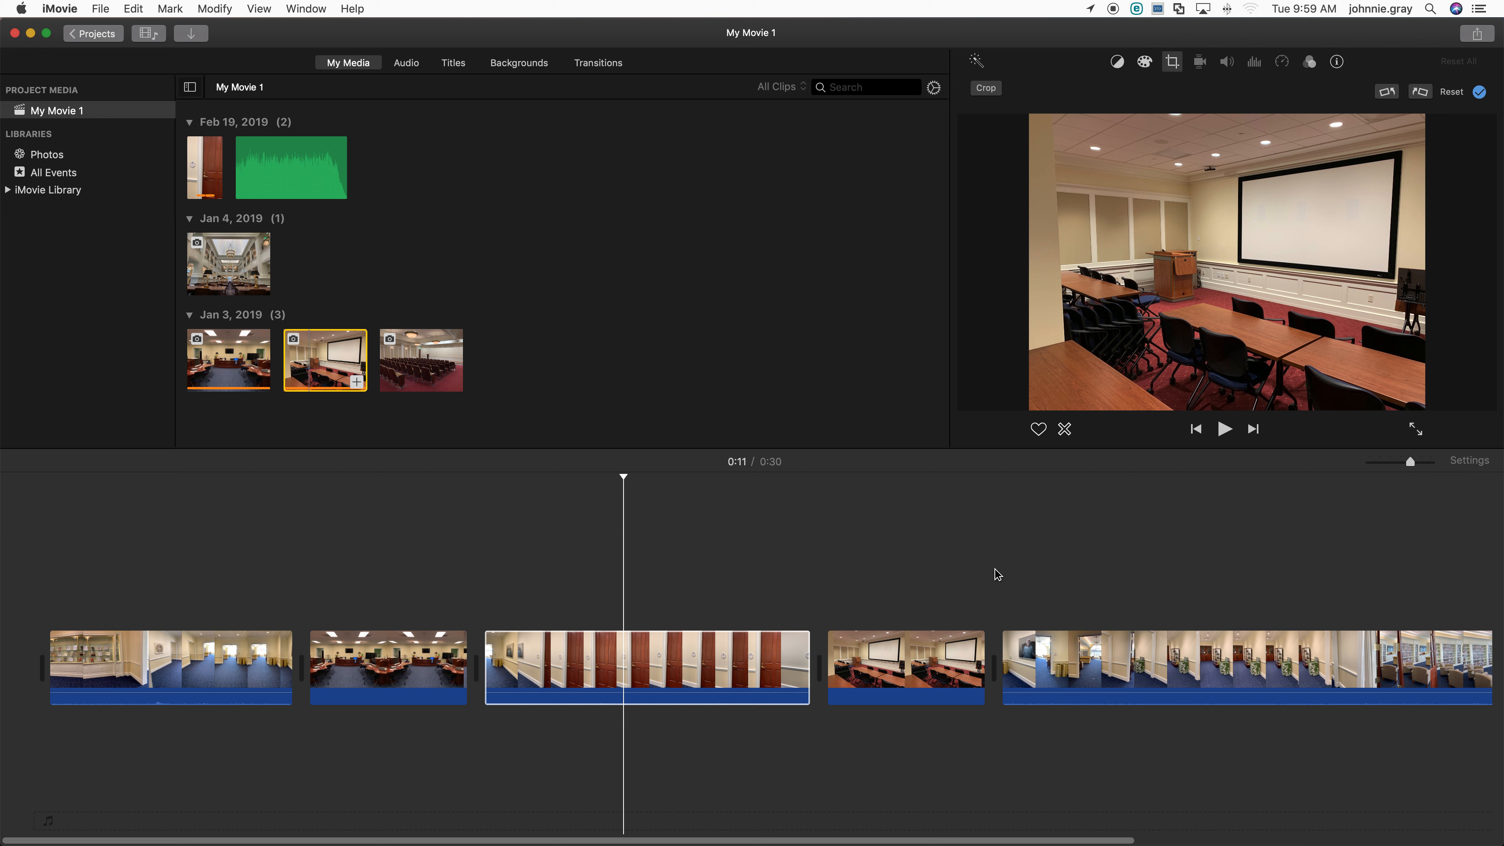
left_click(934, 670)
key("Delete")
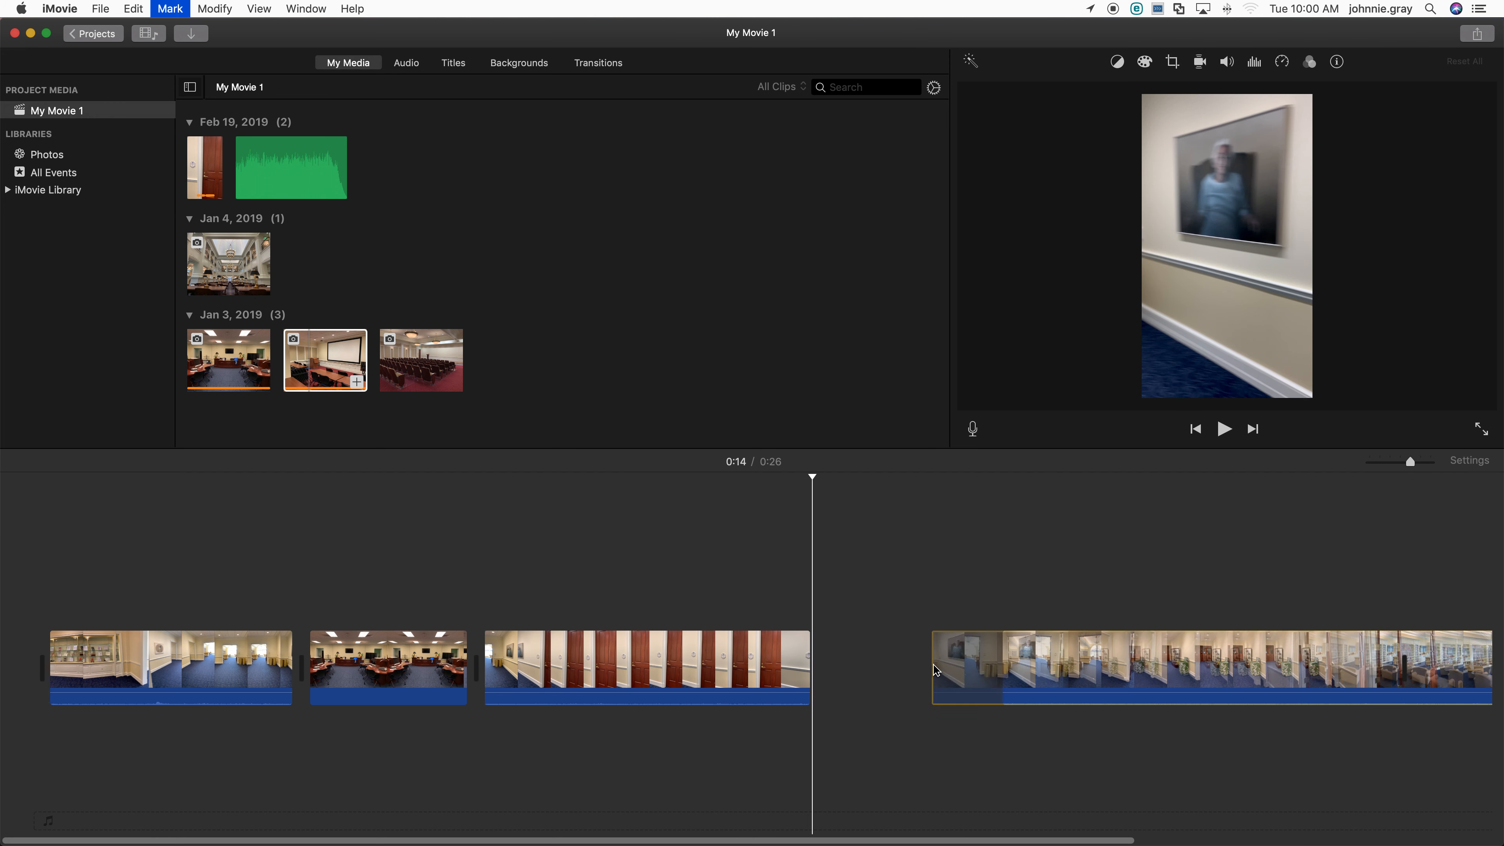
left_click(694, 670)
key("Delete")
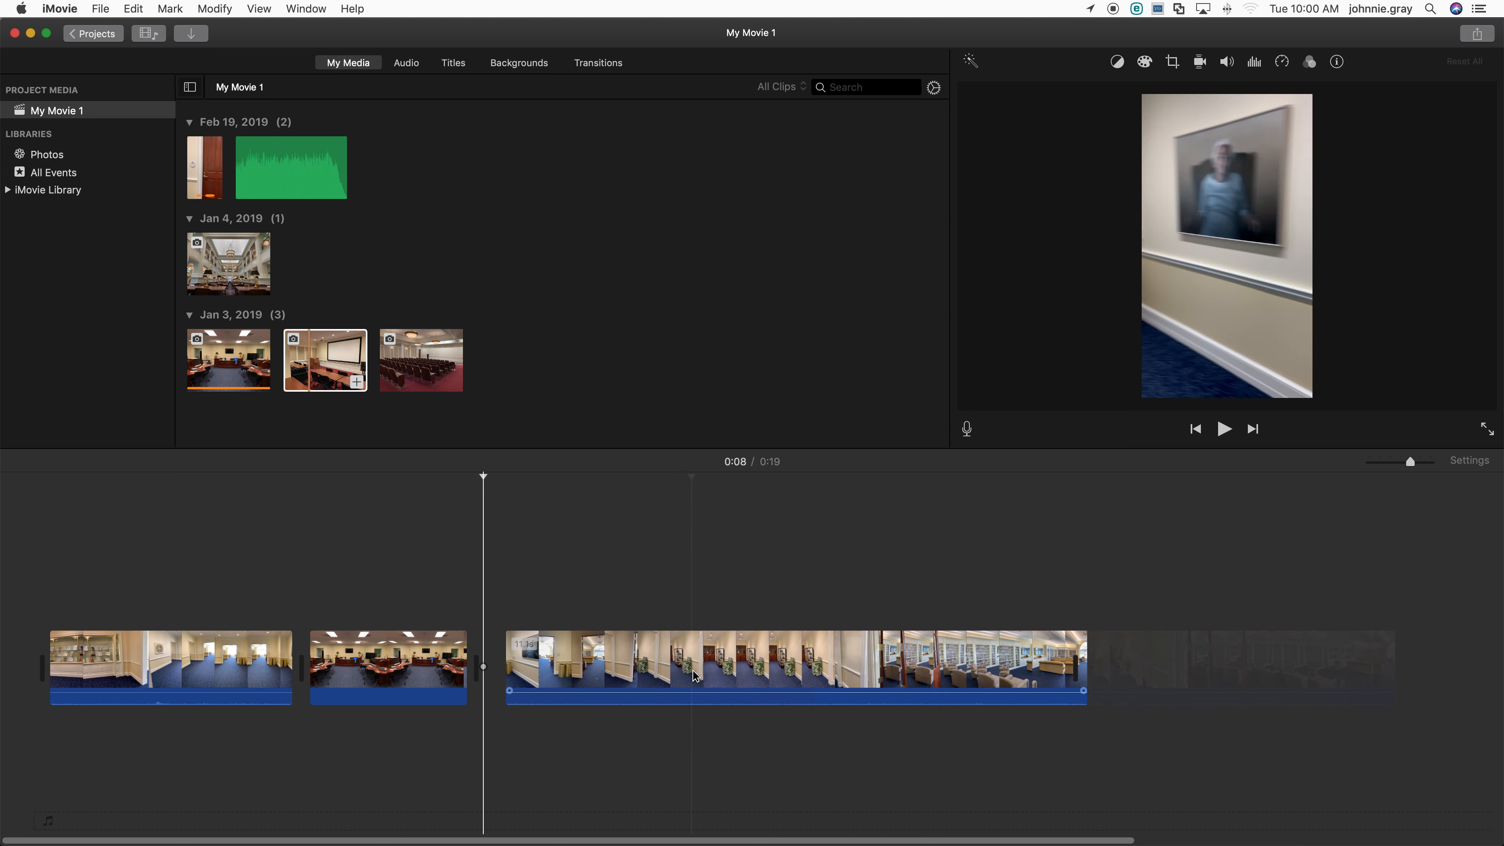
left_click(408, 675)
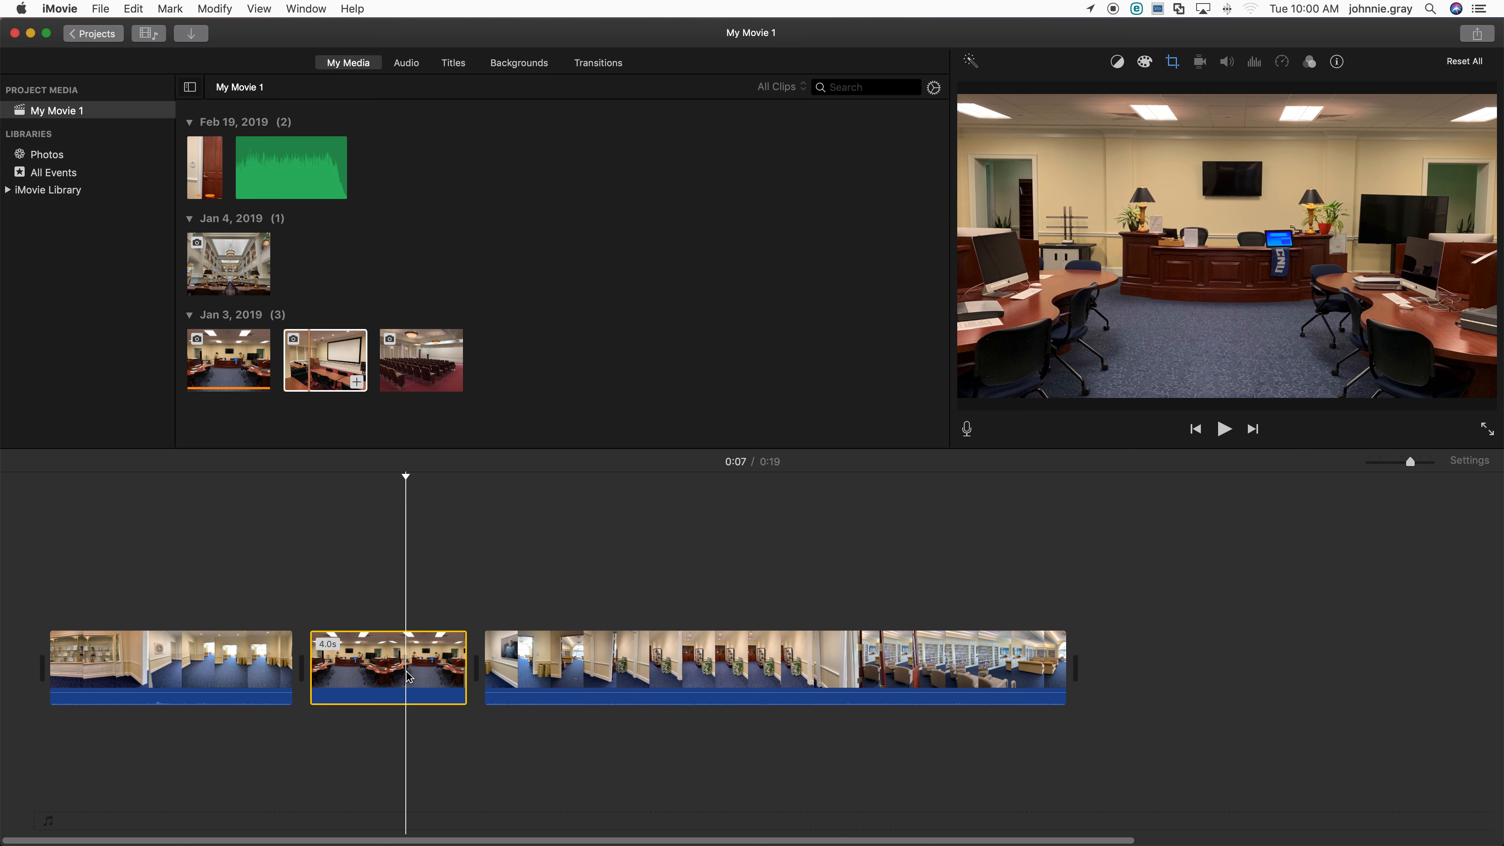
key("Delete")
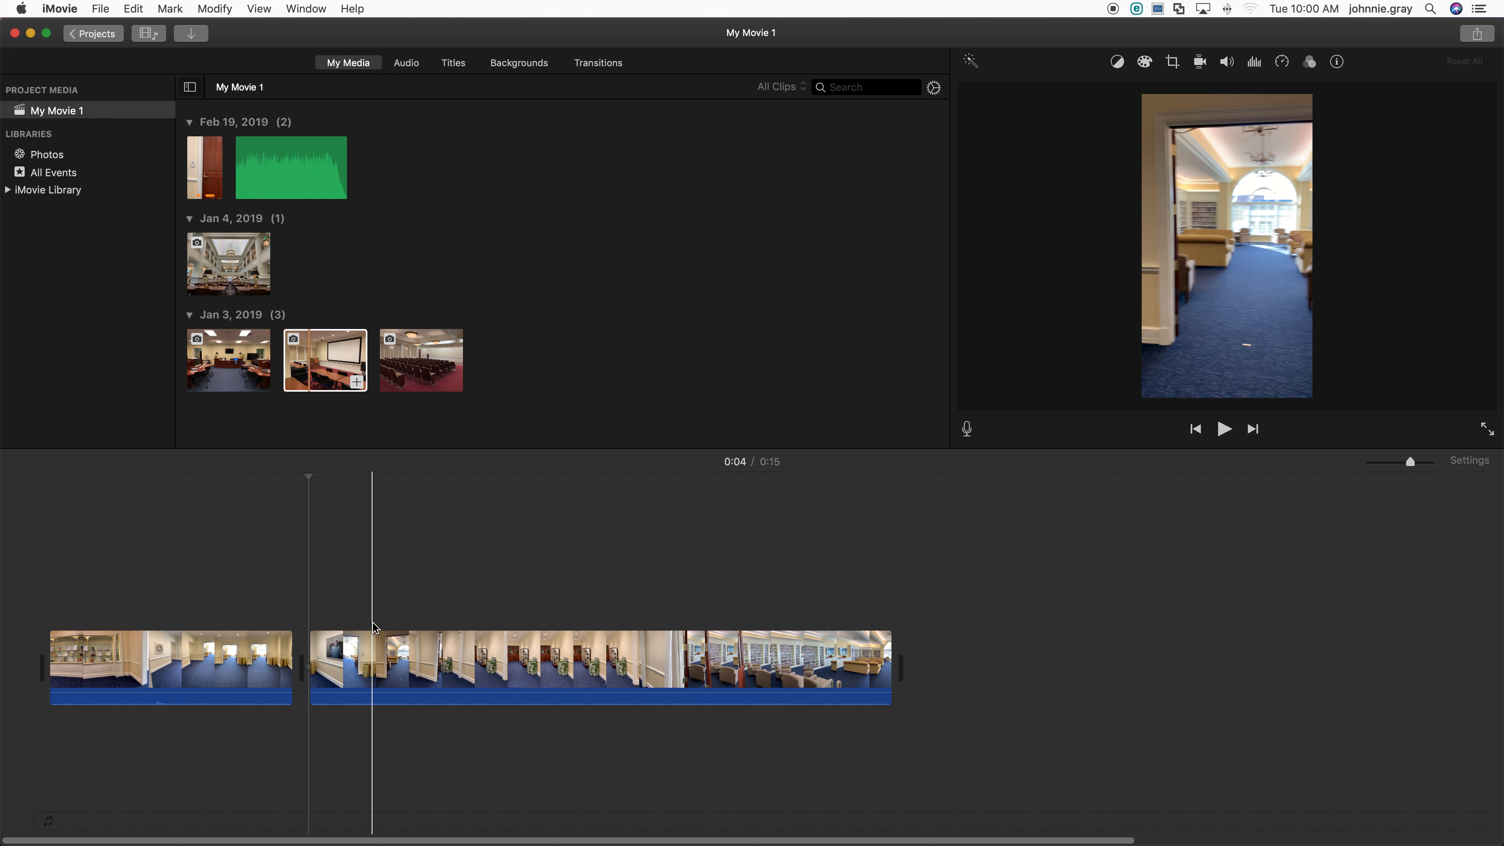
Step: Add a Cross Blur transition between the two clips and a Fade to Black transition after the last clip
left_click(590, 67)
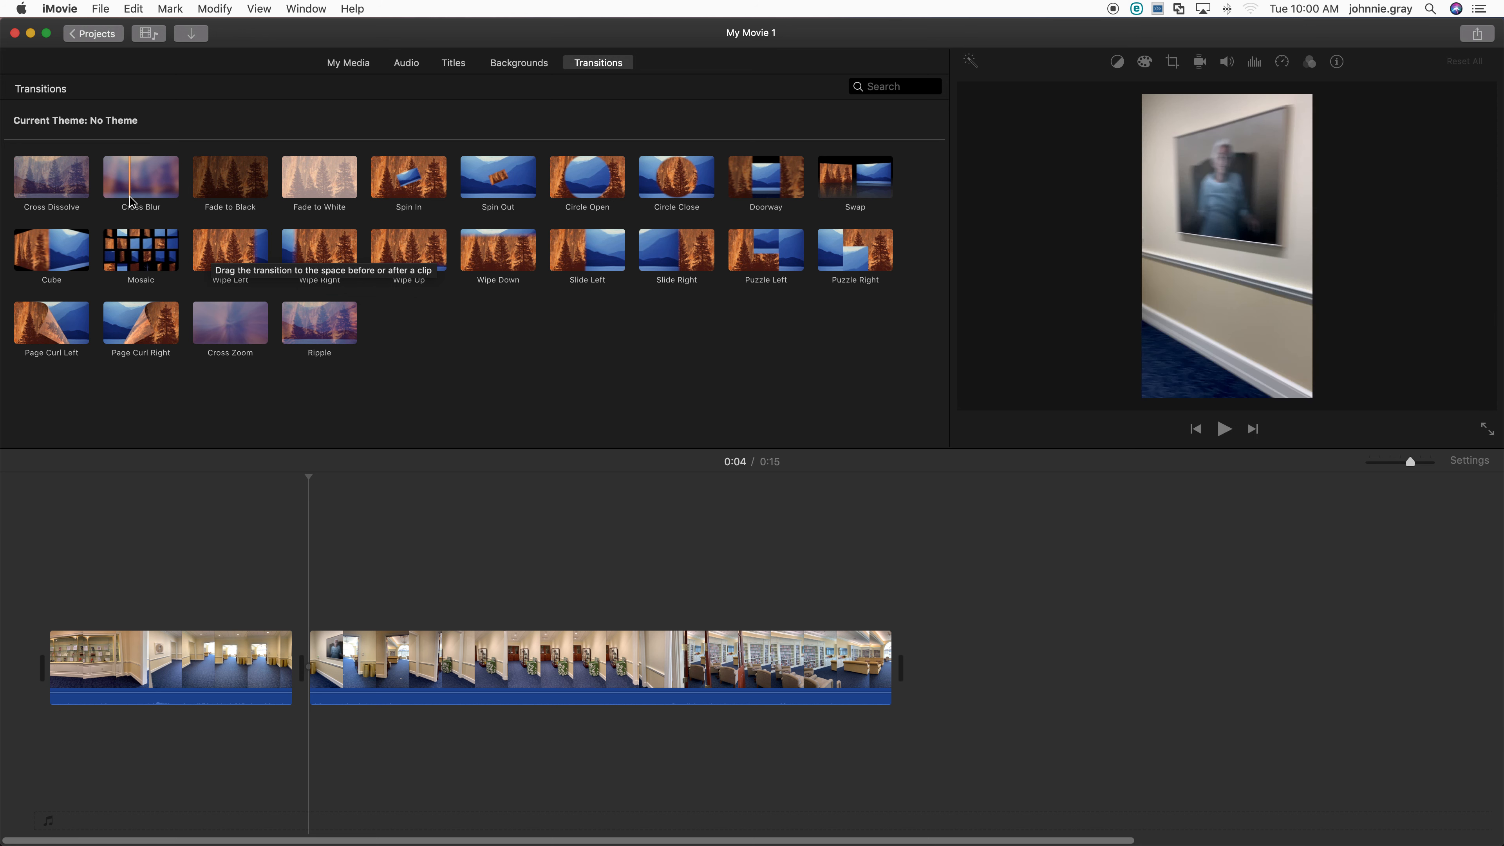
left_click_drag(144, 182, 272, 680)
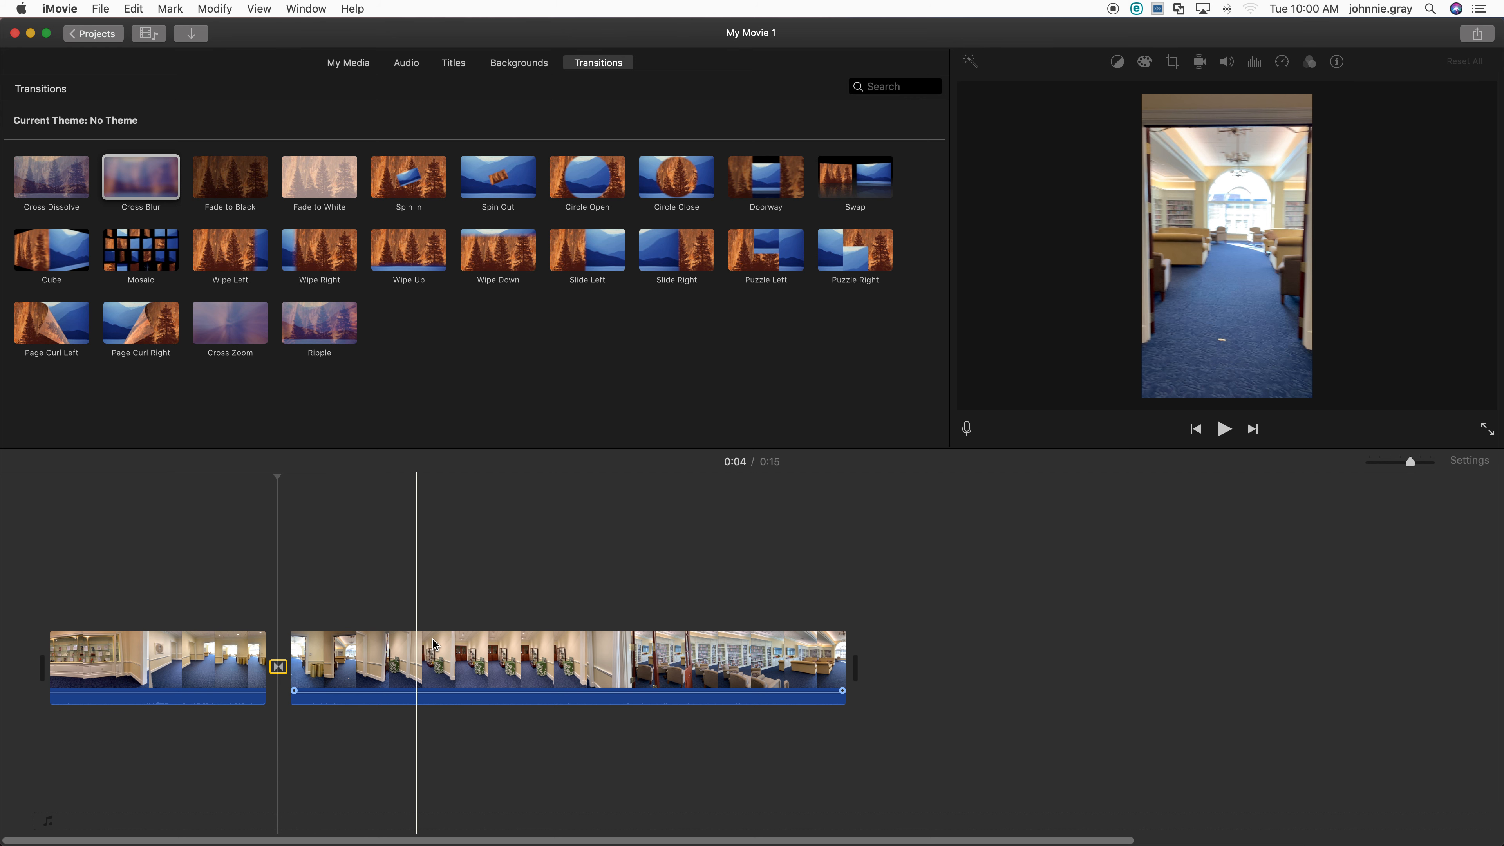
left_click_drag(270, 184, 844, 696)
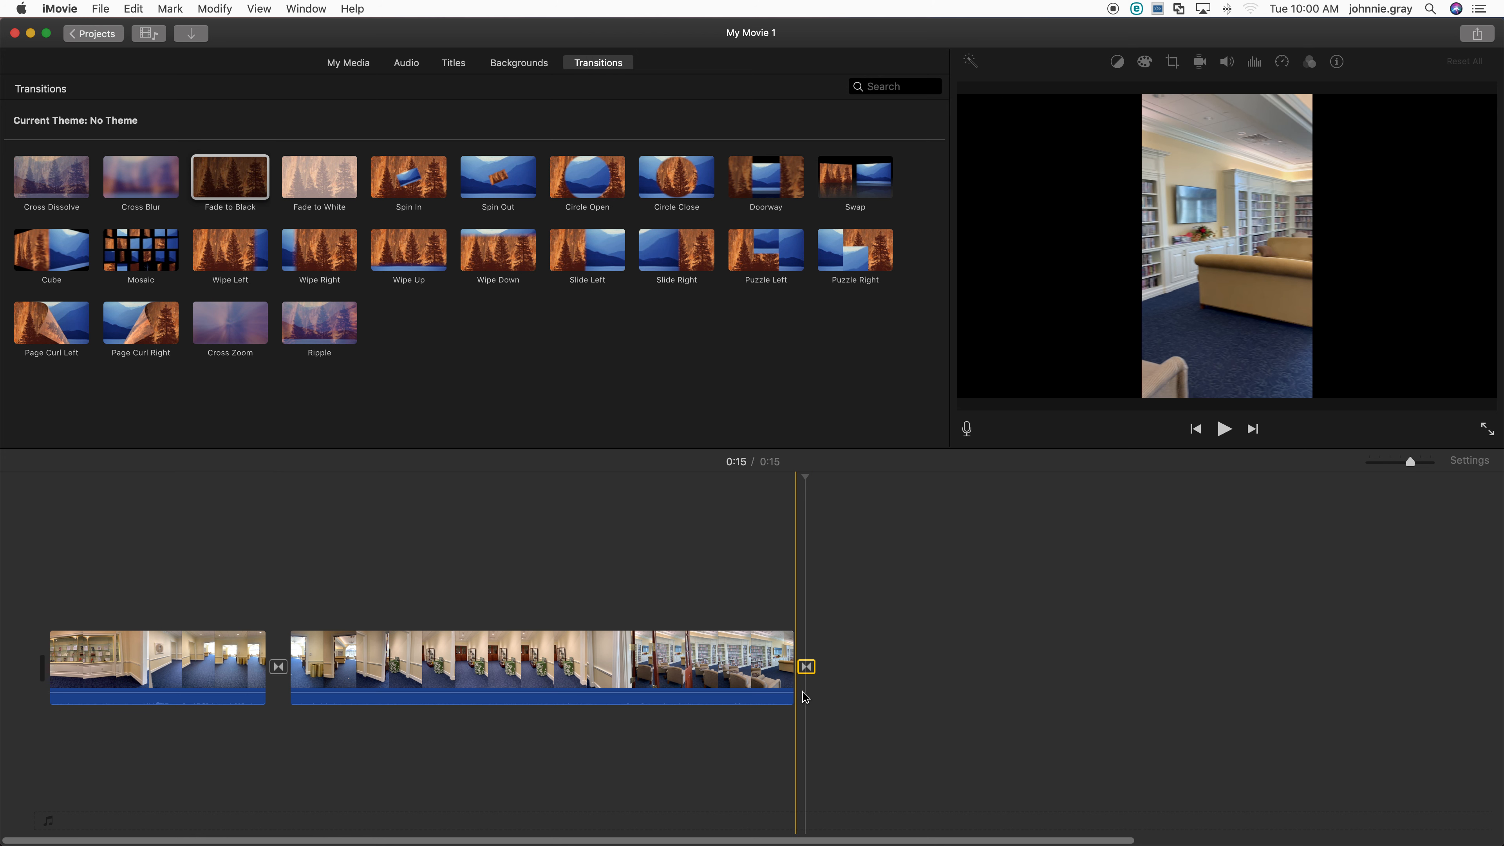
Step: Play the movie across the Cross Blur transition to preview how it looks
key("space")
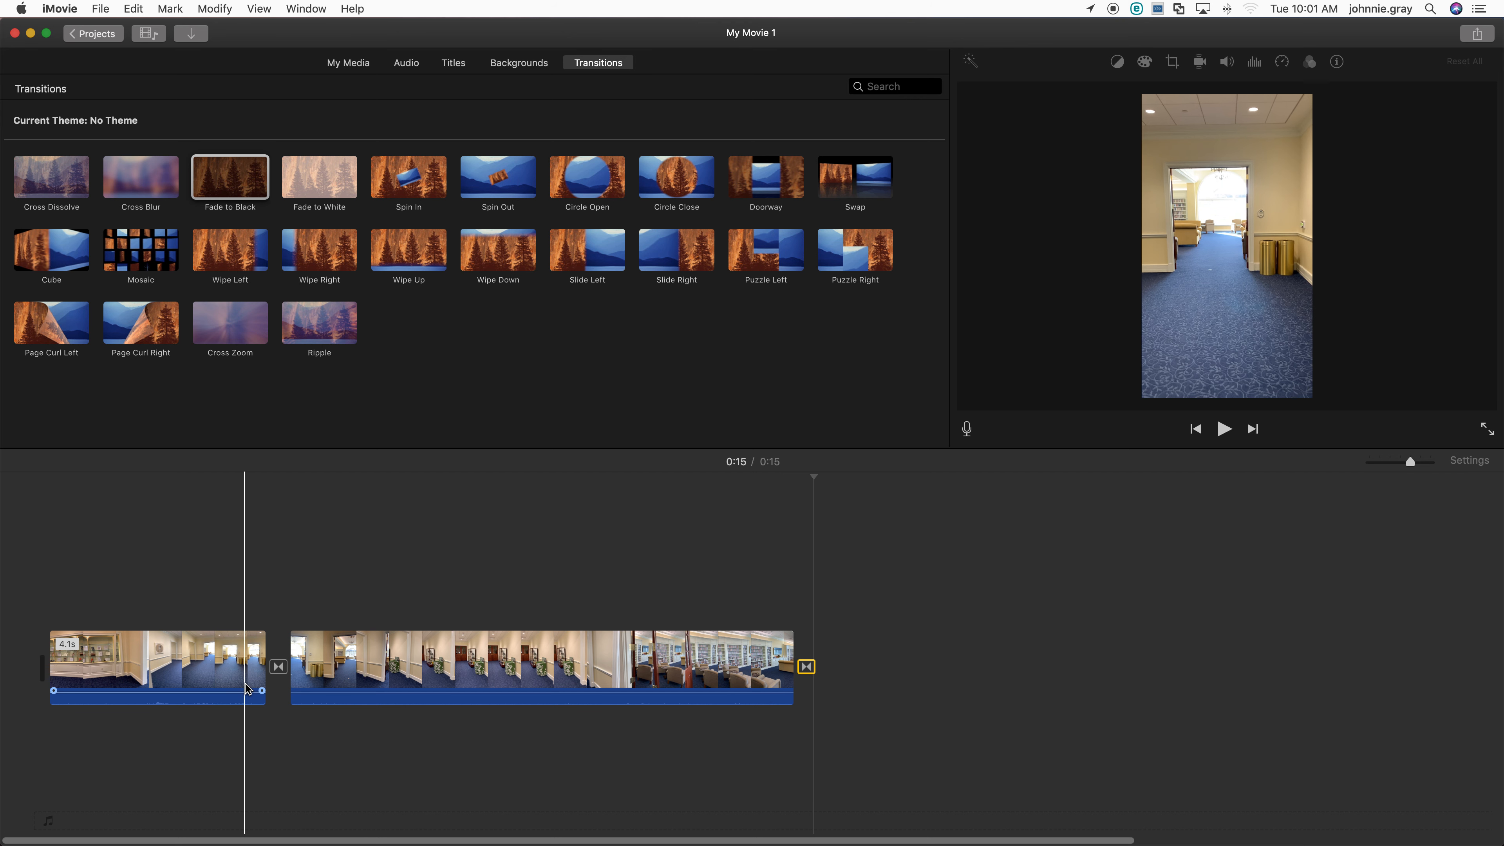
key("space")
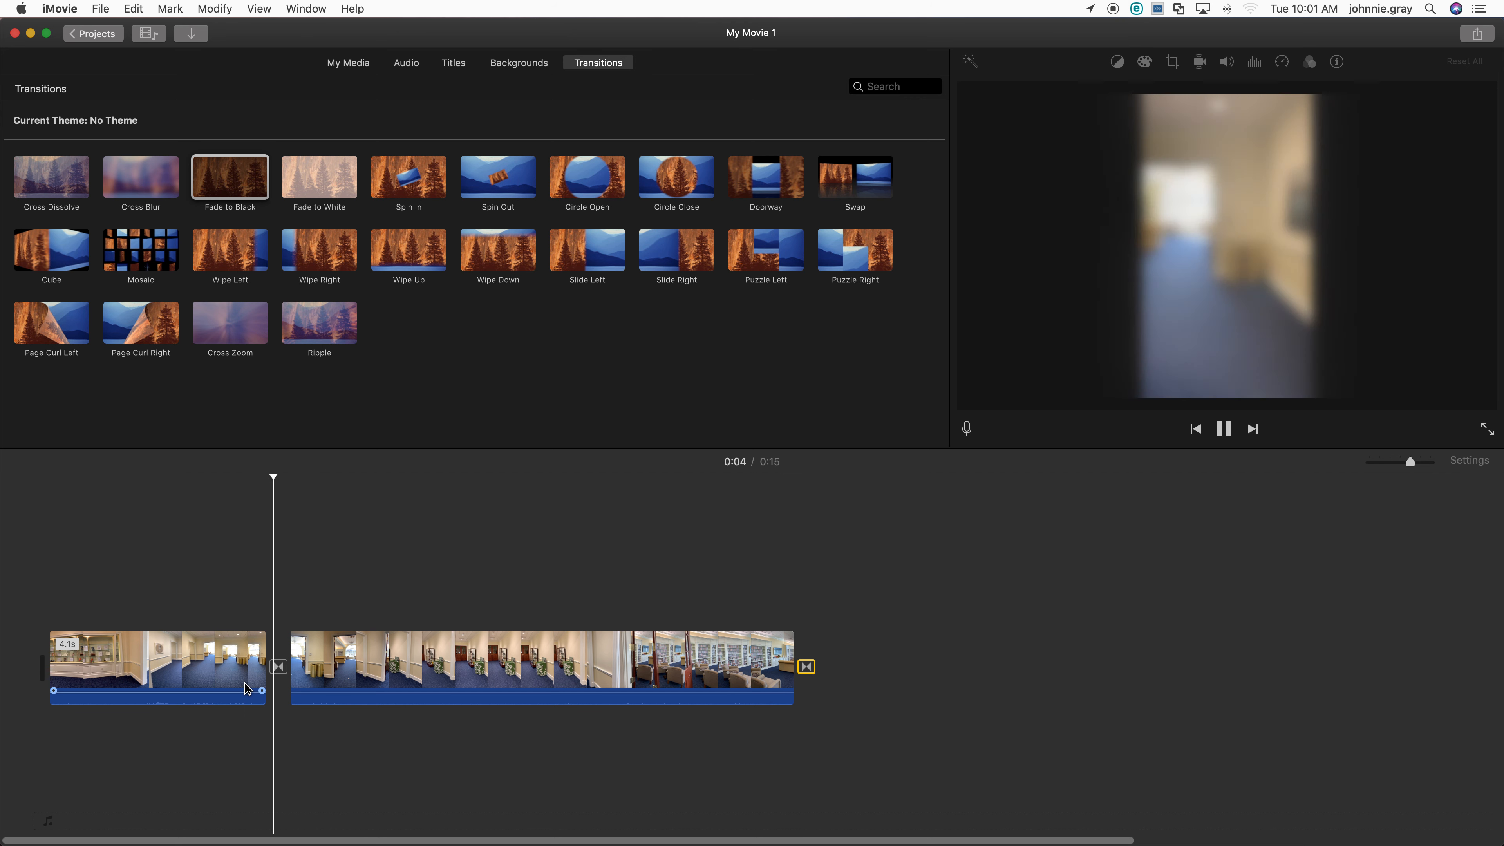
key("space")
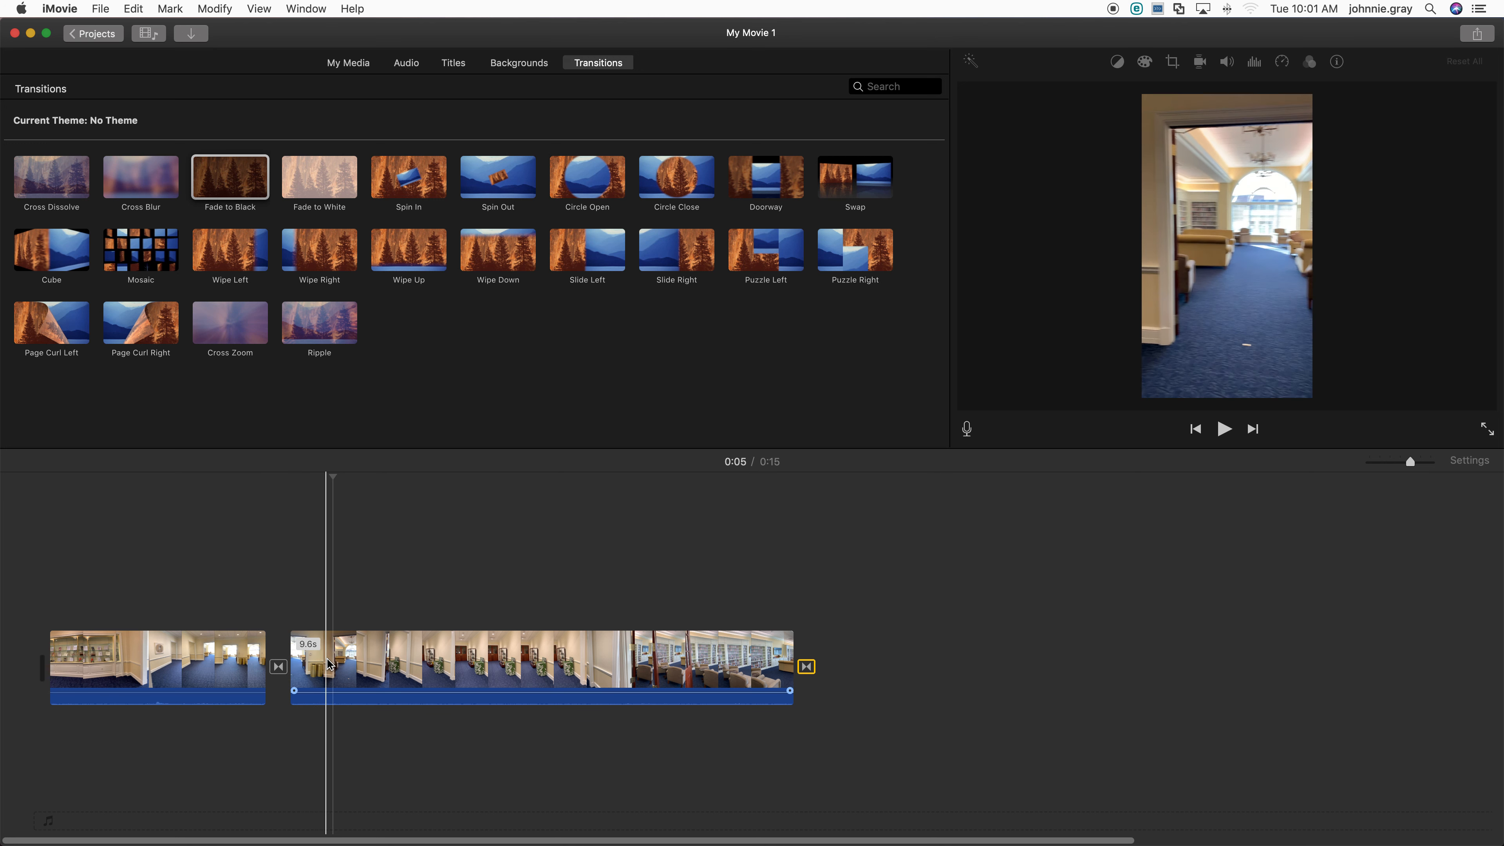
Step: Lengthen the Cross Blur transition between the two clips in the Precision Editor
double_click(279, 669)
left_click(279, 670)
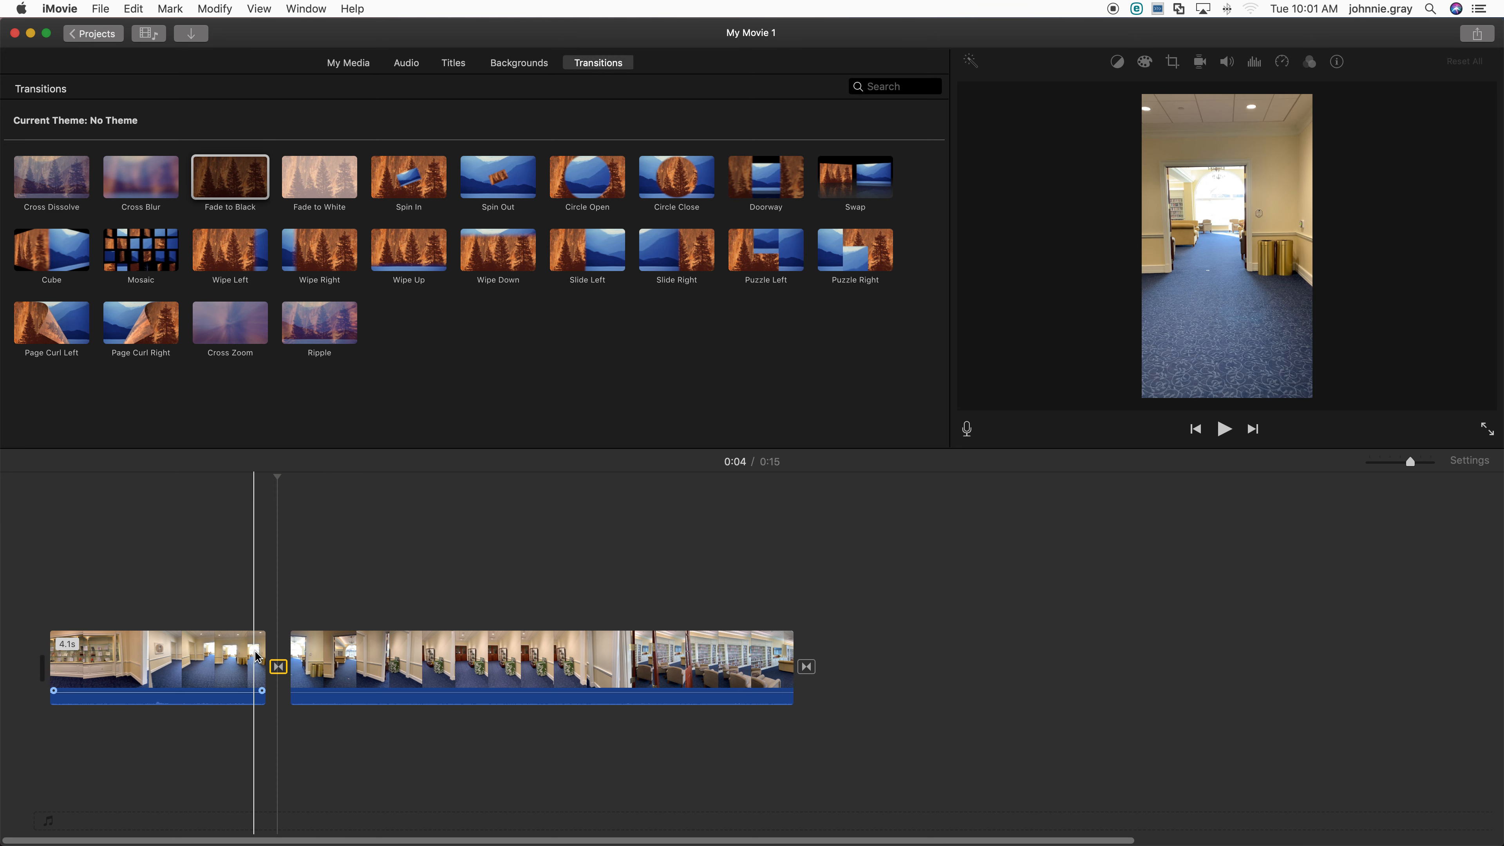
right_click(279, 668)
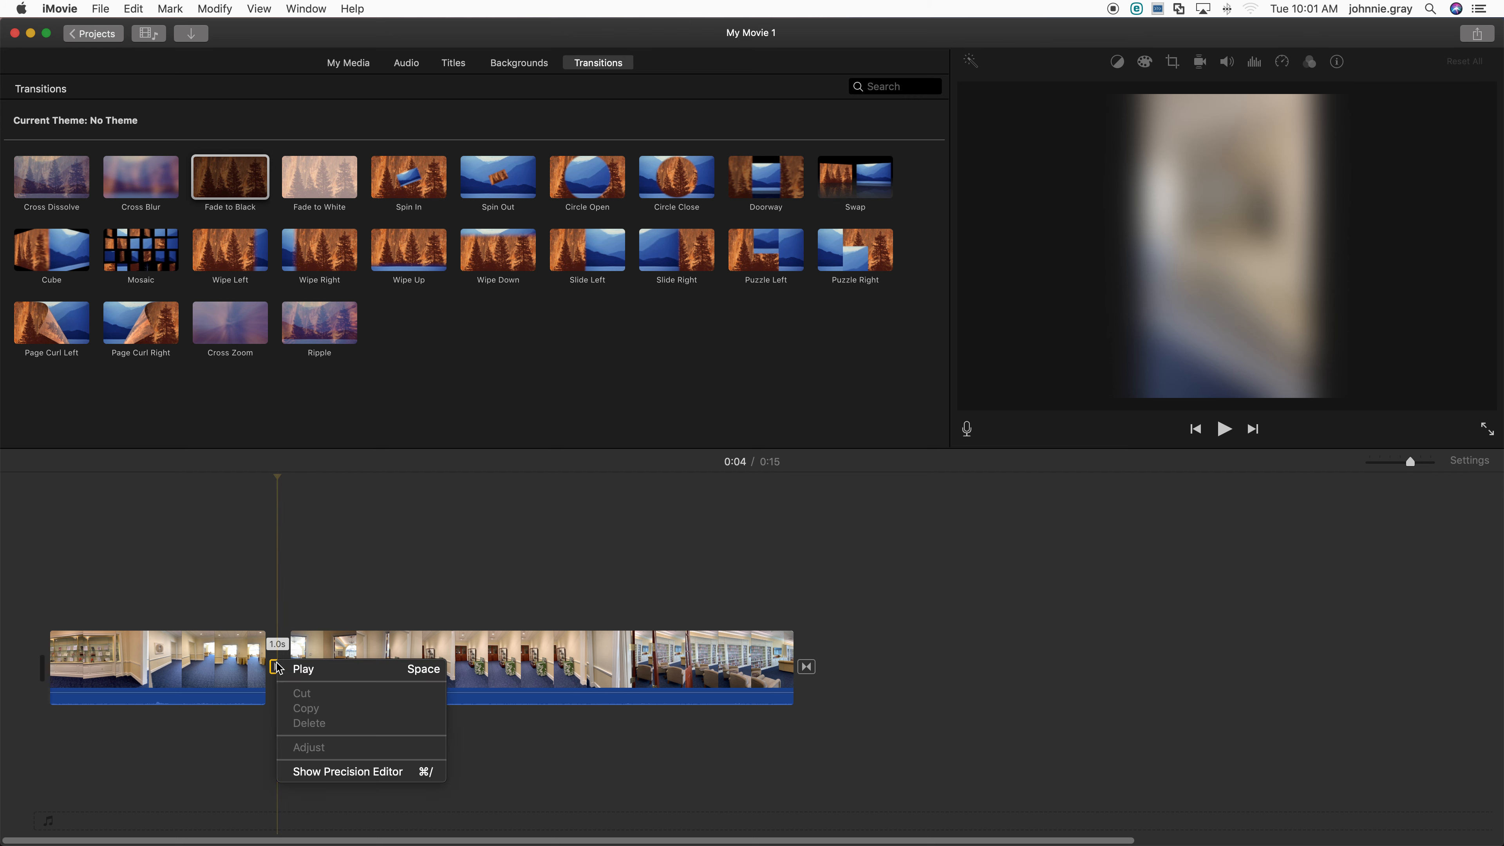
left_click(317, 772)
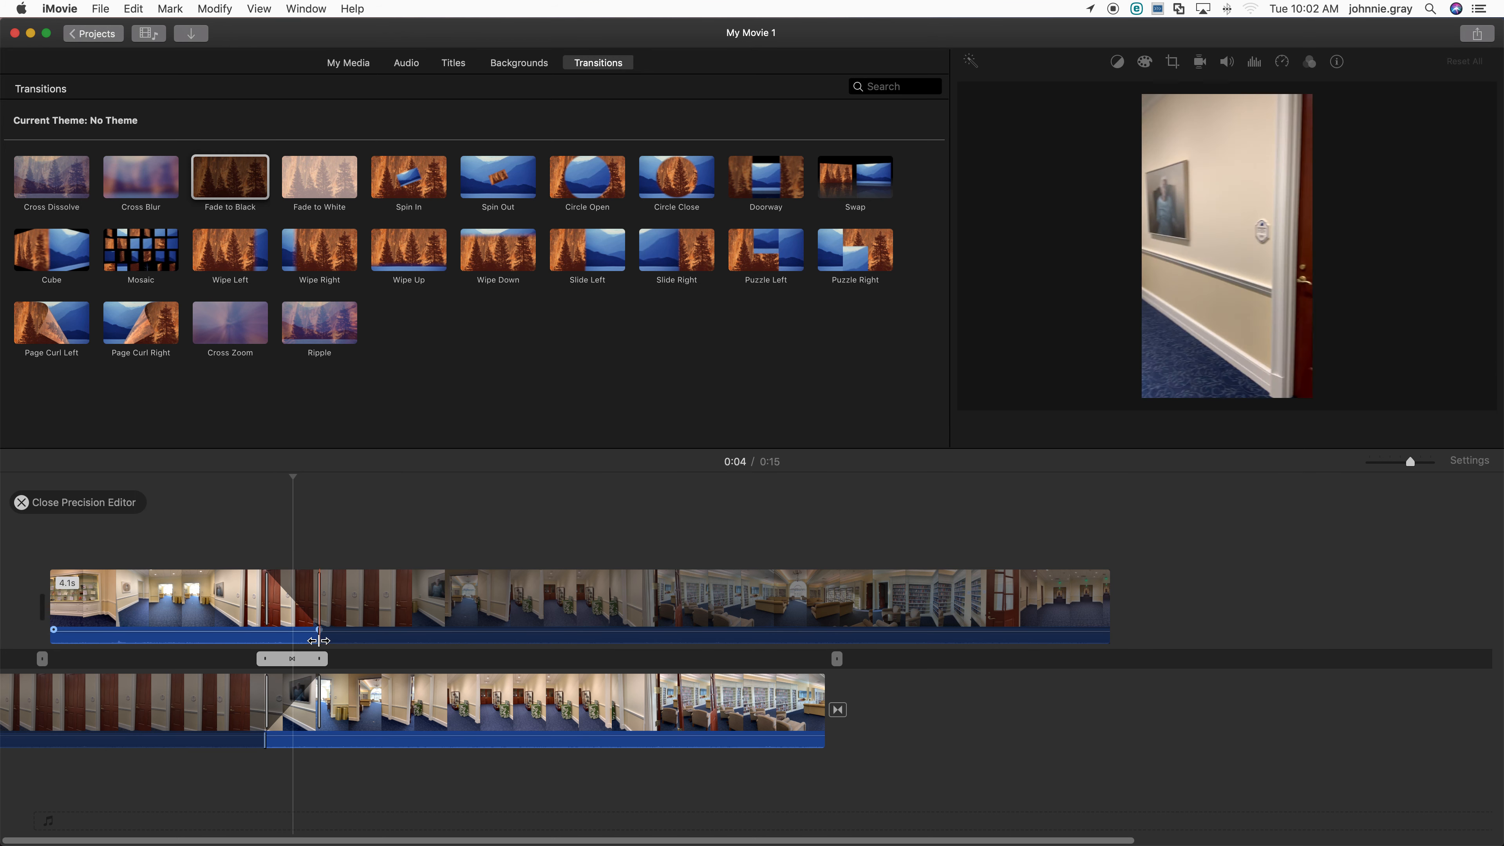
mouse_move(321, 660)
left_mouse_down()
mouse_move(355, 655)
mouse_move(331, 656)
left_mouse_up()
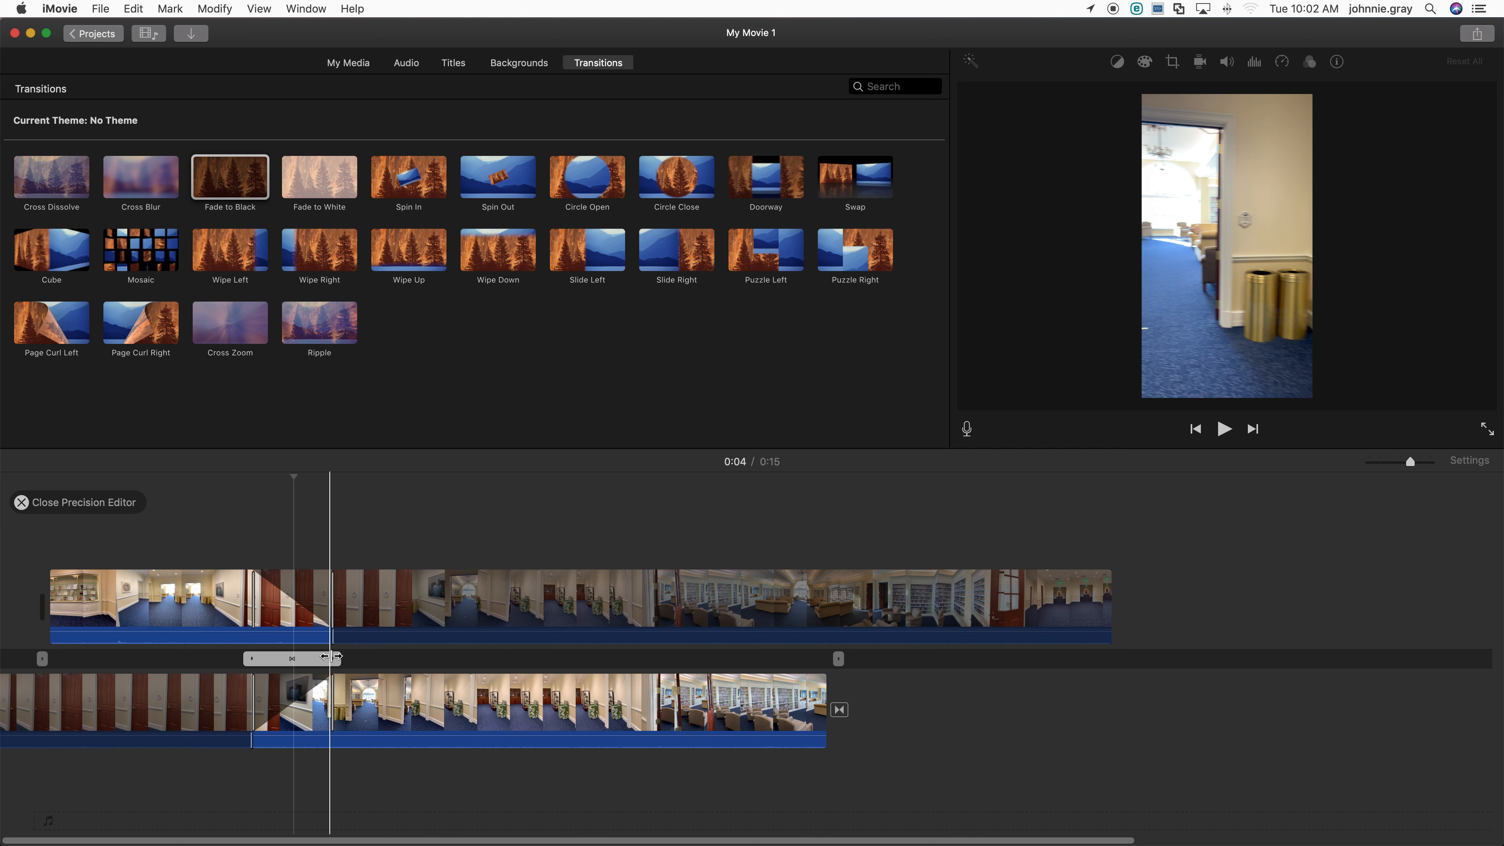